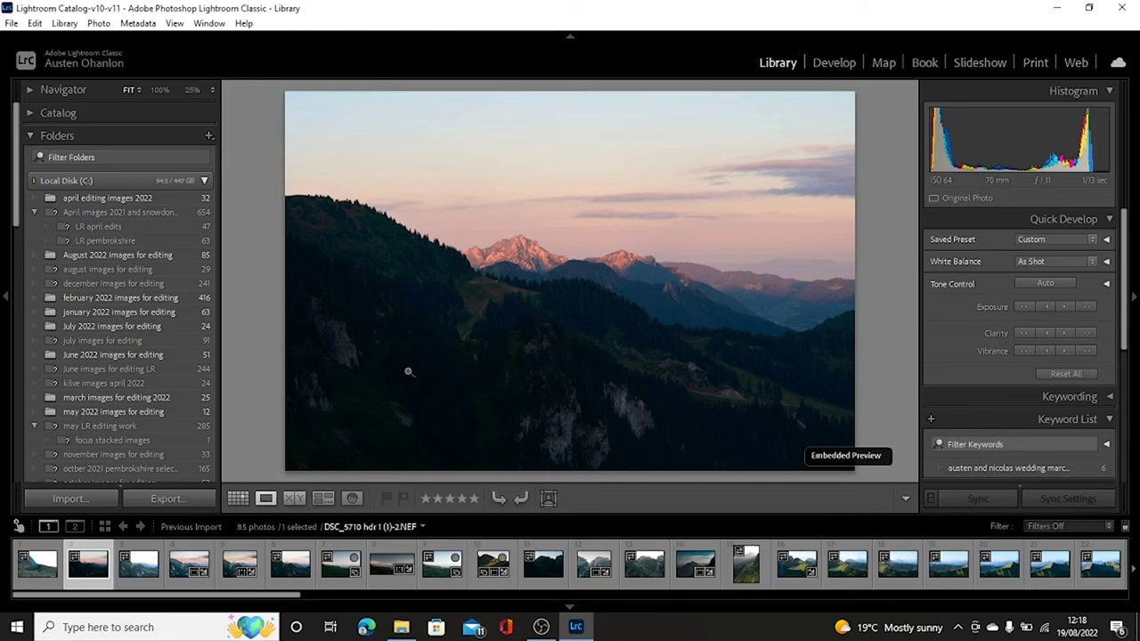
Step: Select the brighter and darker sunset exposures together in the filmstrip and bring up their photo menu
{"action": "left_click", "coordinate": [138, 570]}
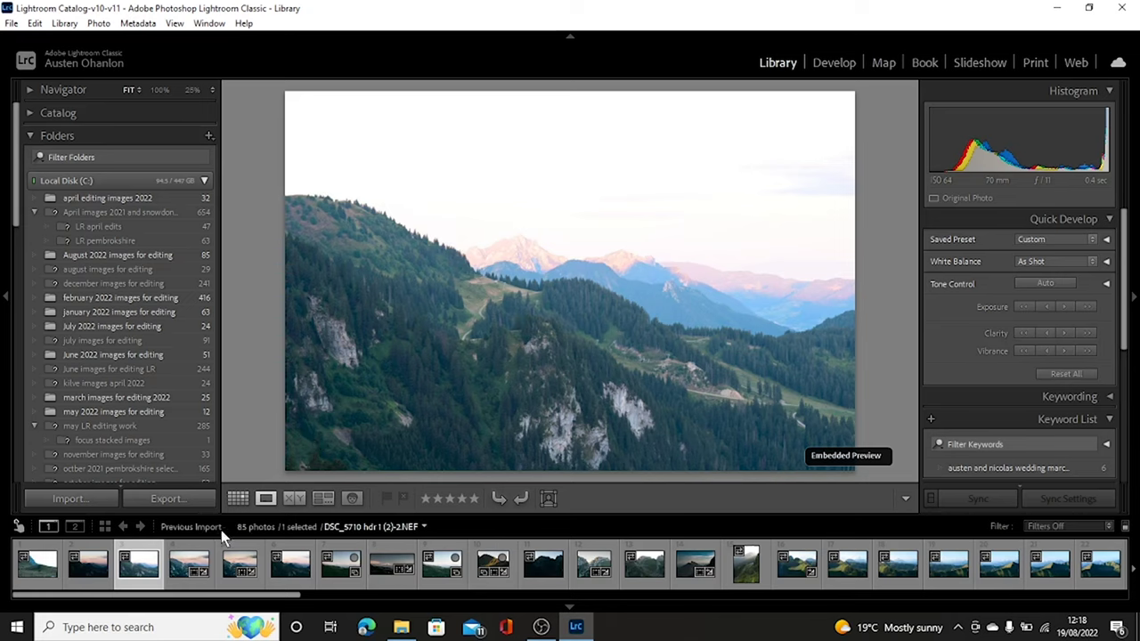
{"action": "left_click", "coordinate": [87, 567], "text": "shift"}
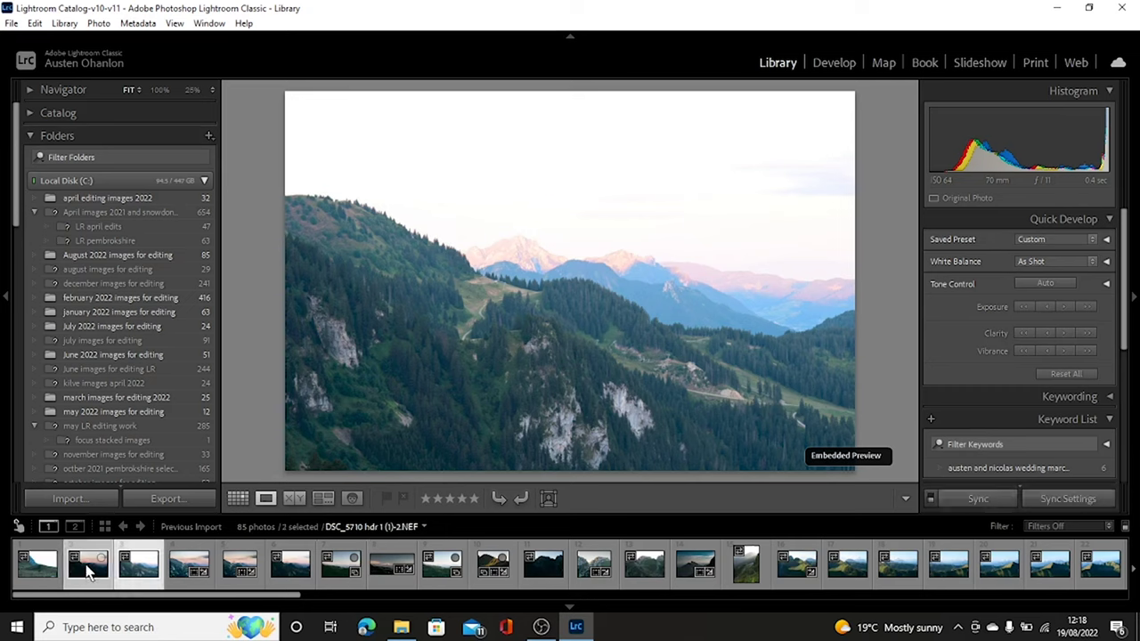
{"action": "right_click", "coordinate": [139, 579]}
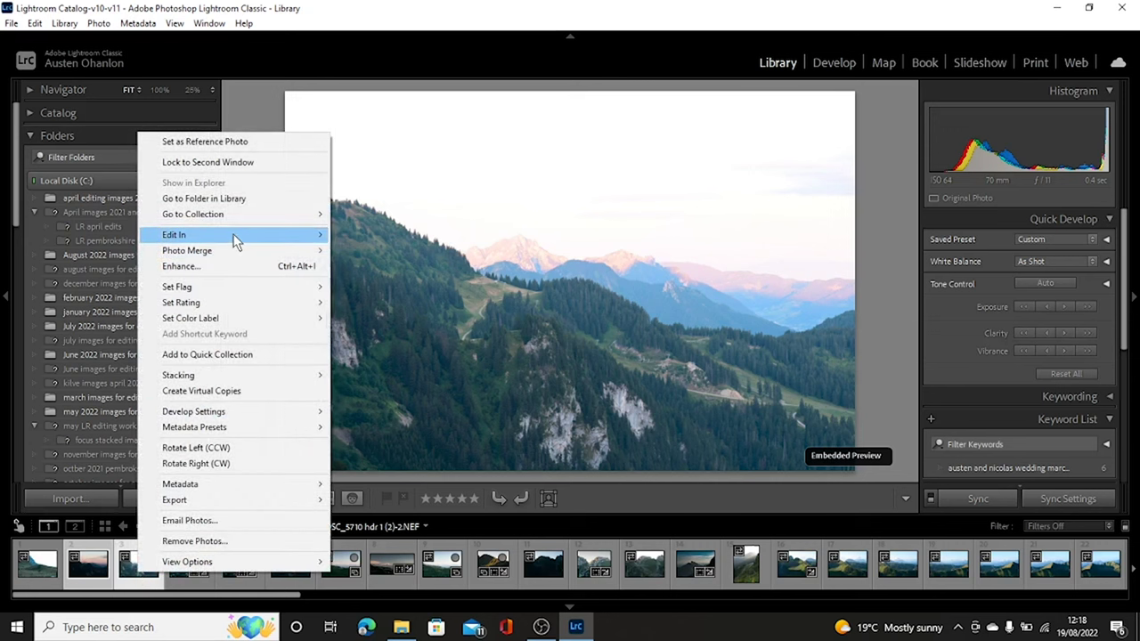
Step: Merge the two exposures with Photo Merge > HDR using Auto Align and Auto Settings
{"action": "mouse_move", "coordinate": [235, 241]}
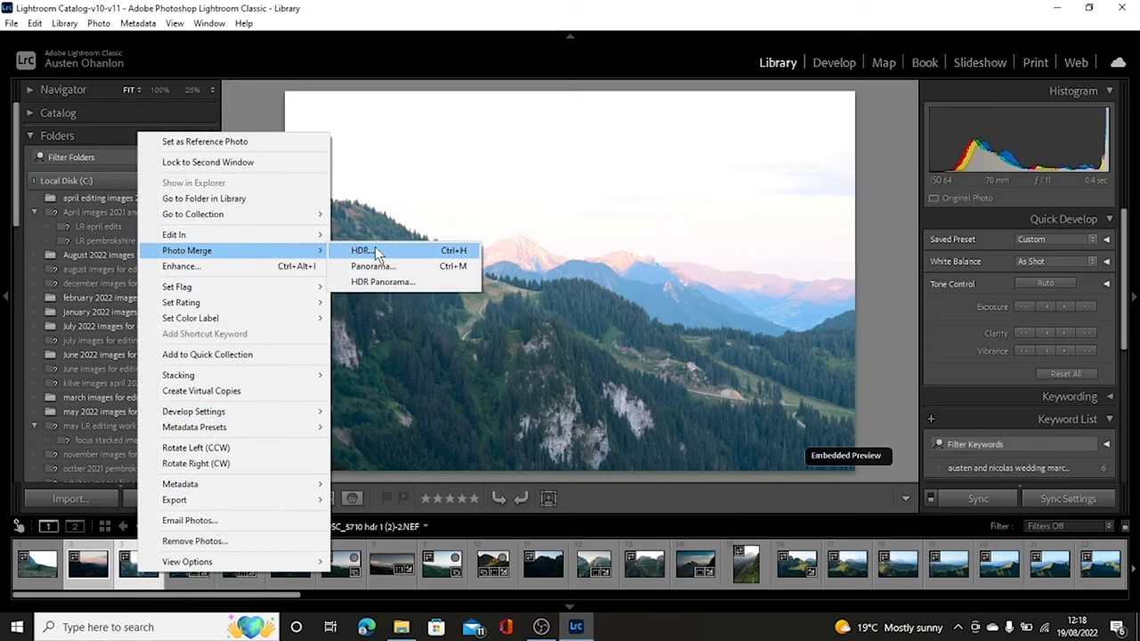
{"action": "left_click", "coordinate": [375, 251]}
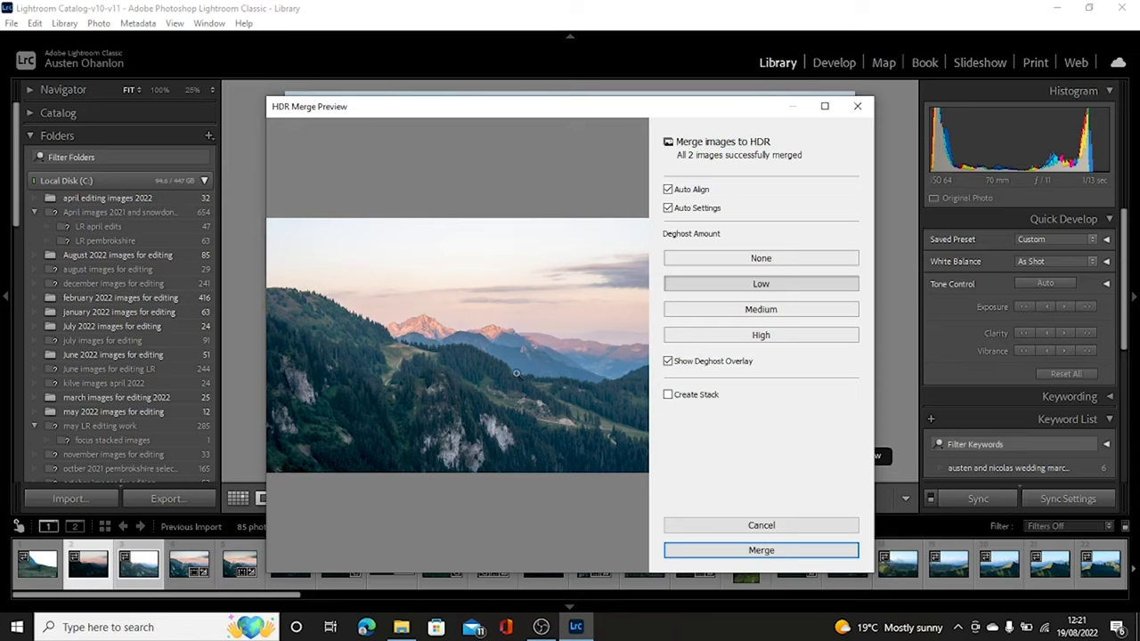
{"action": "left_click", "coordinate": [726, 551]}
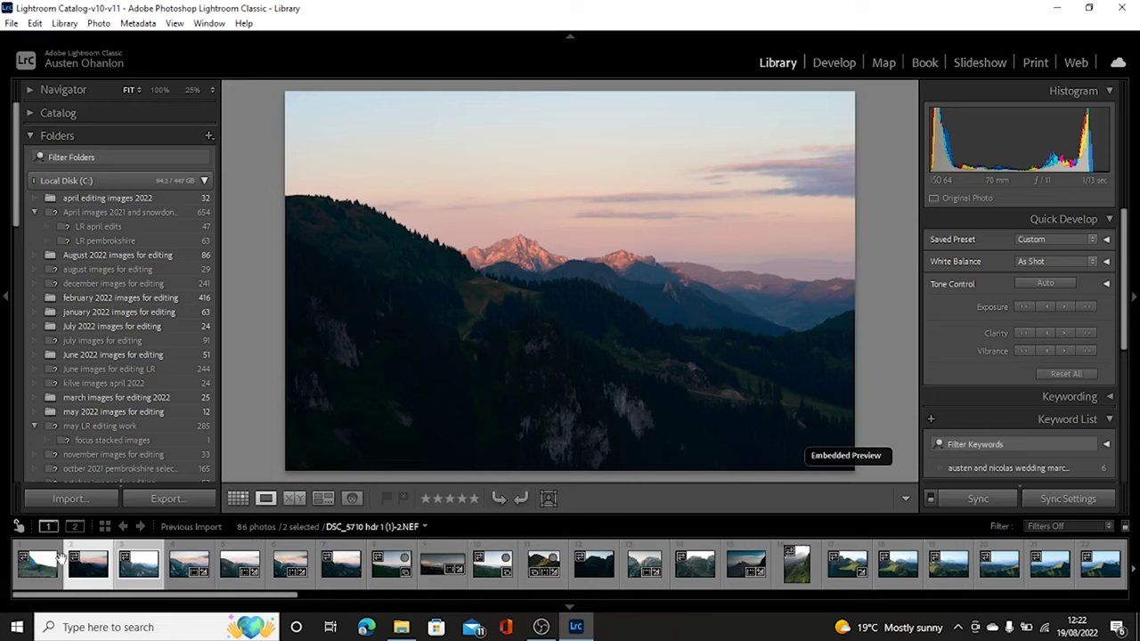
Step: Select the merged DSC_5710 HDR DNG and load it in the Develop module
{"action": "left_click", "coordinate": [187, 568]}
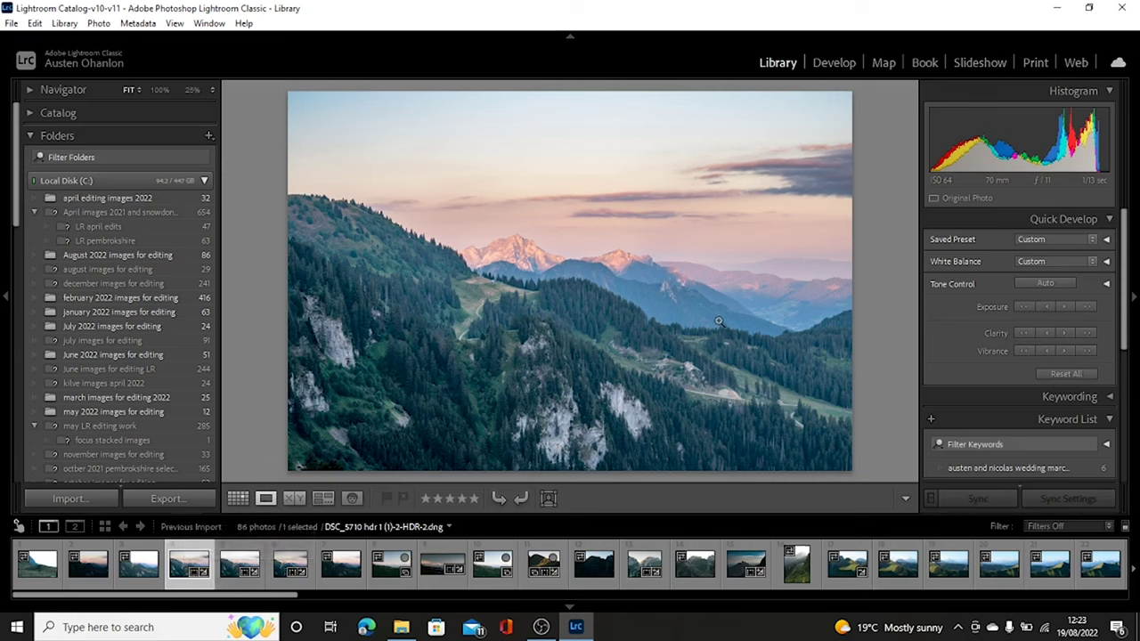
{"action": "left_click", "coordinate": [834, 63]}
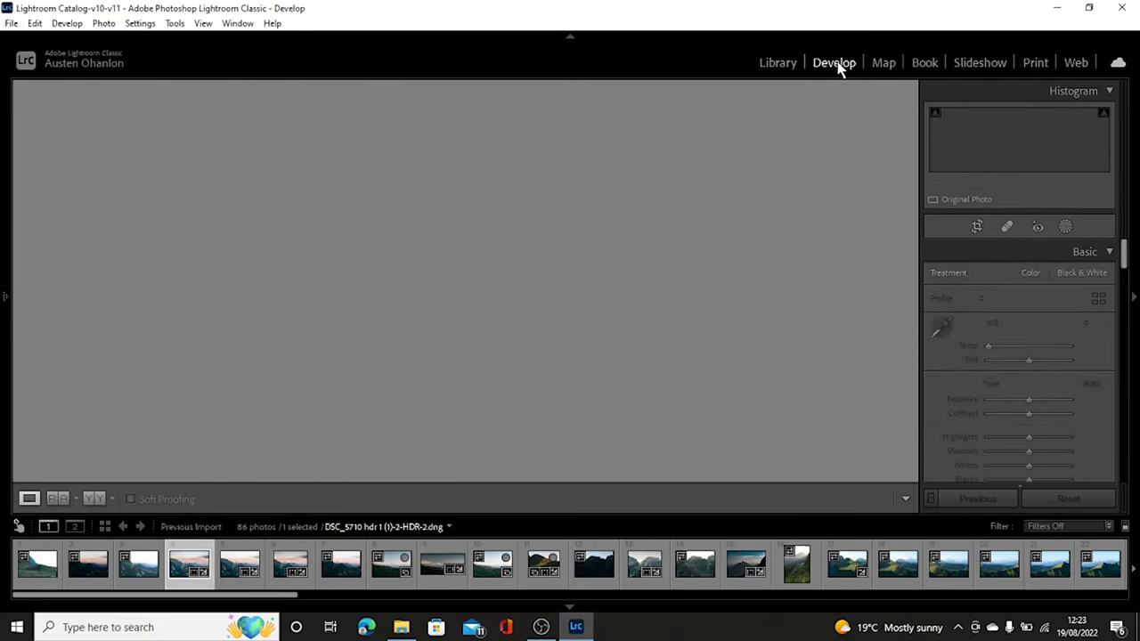
Step: Hide the filmstrip, preview Black & White, return to Color, and warm Temp to 6561
{"action": "left_click", "coordinate": [570, 607]}
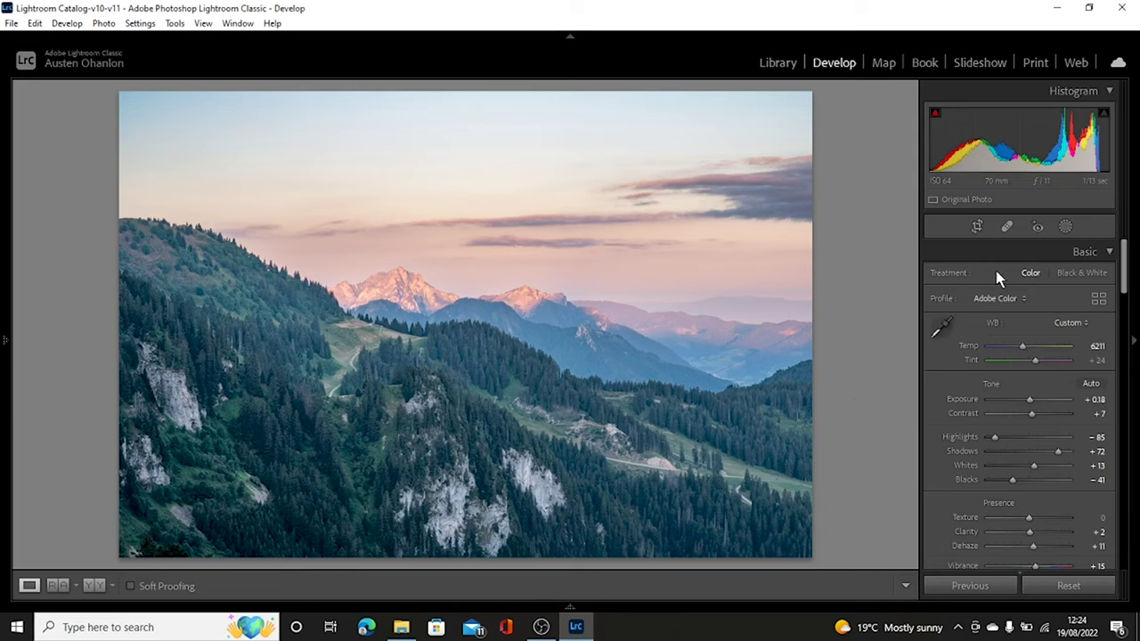
{"action": "left_click", "coordinate": [1090, 274]}
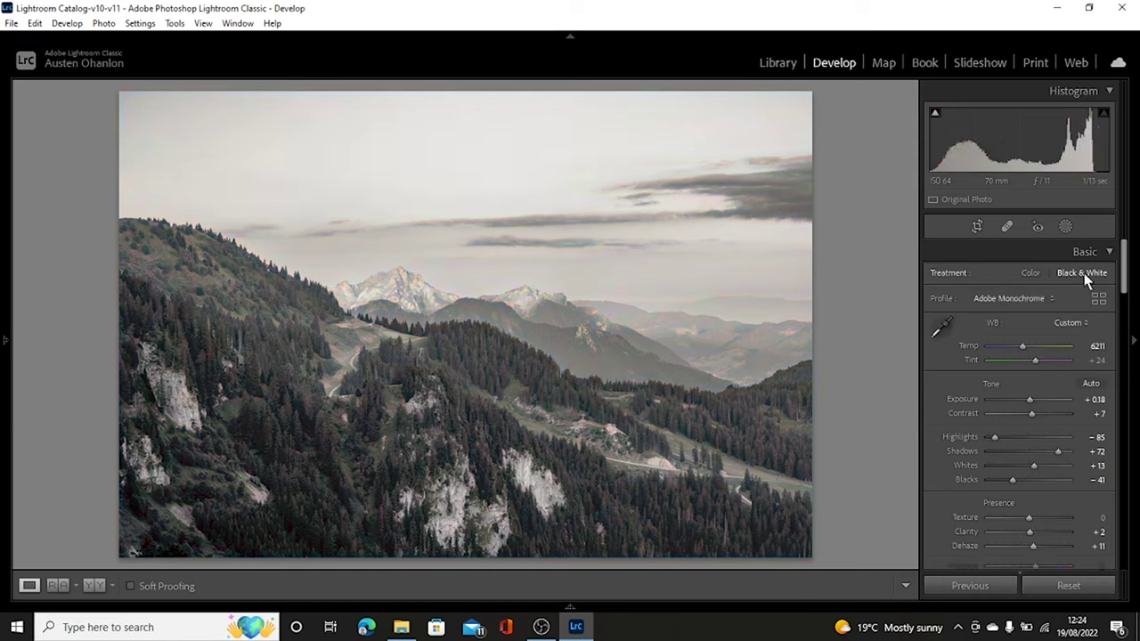
{"action": "left_click", "coordinate": [1028, 273]}
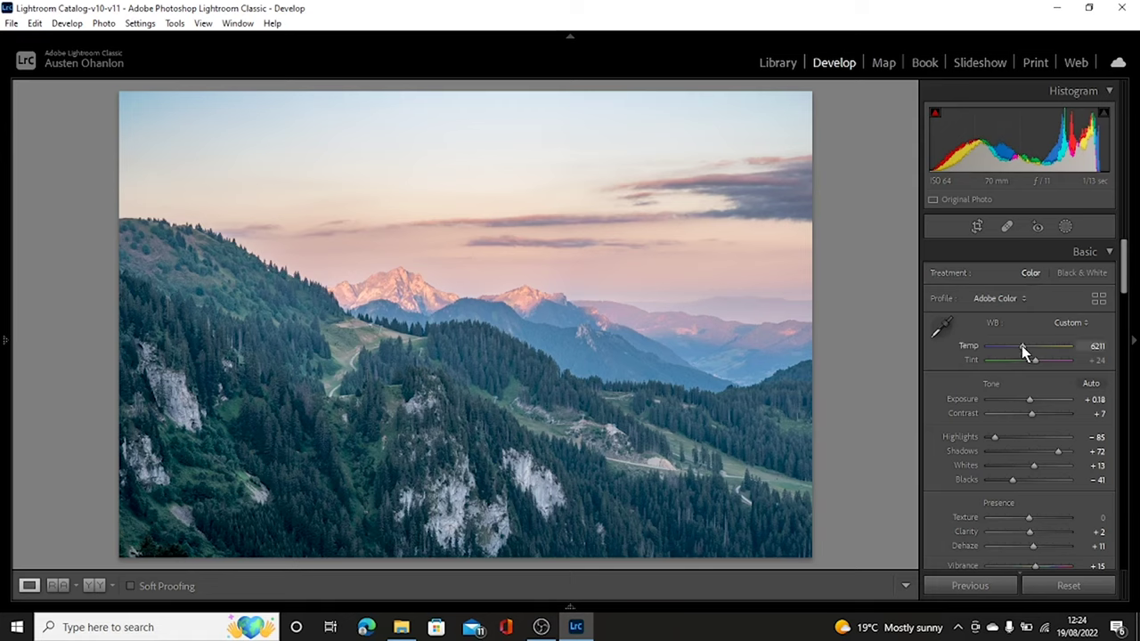
{"action": "left_click_drag", "start_coordinate": [1021, 345], "coordinate": [1024, 347]}
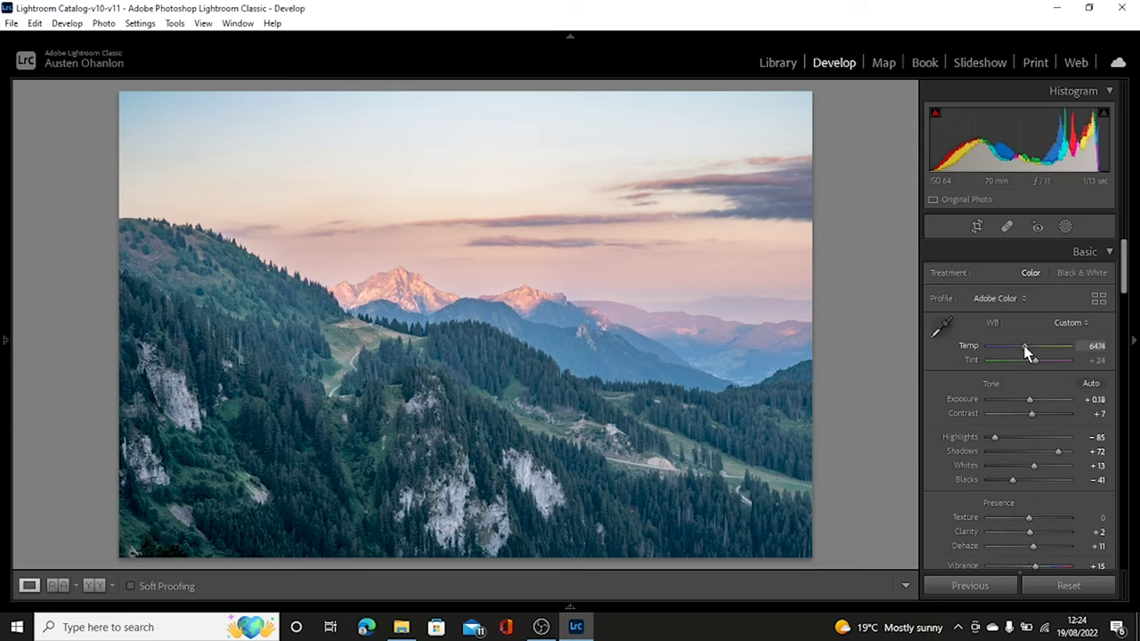
{"action": "left_click_drag", "start_coordinate": [1023, 348], "coordinate": [1025, 348]}
{"action": "scroll", "coordinate": [1020, 398], "scroll_direction": "down", "scroll_amount": 2}
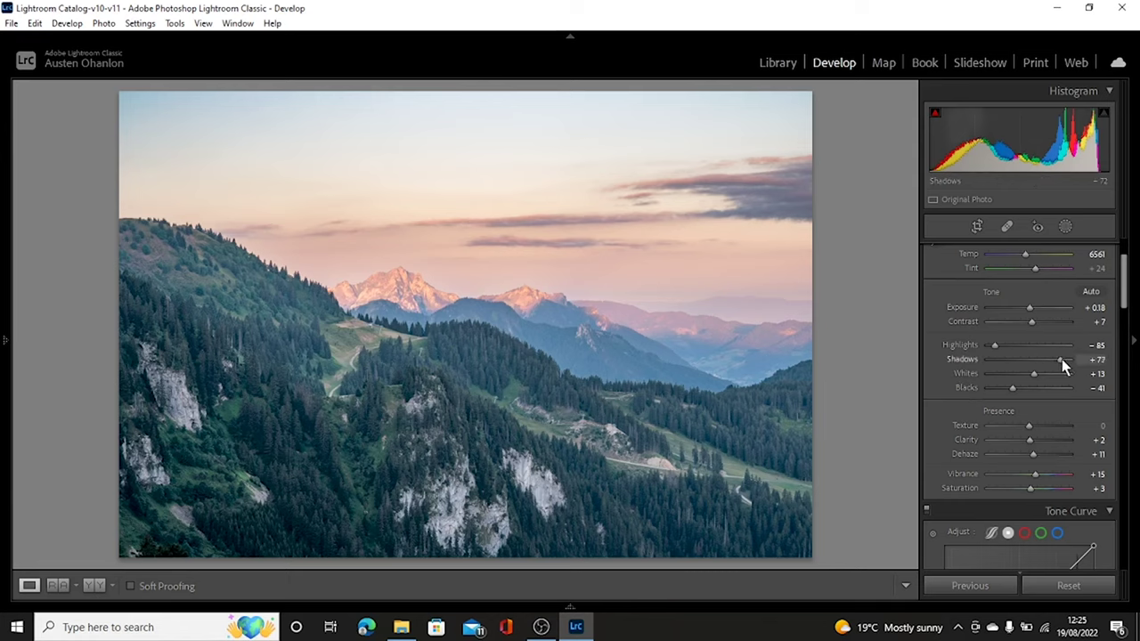
Step: Adjust the Shadows slider to +75
{"action": "left_click_drag", "start_coordinate": [1061, 359], "coordinate": [1065, 361]}
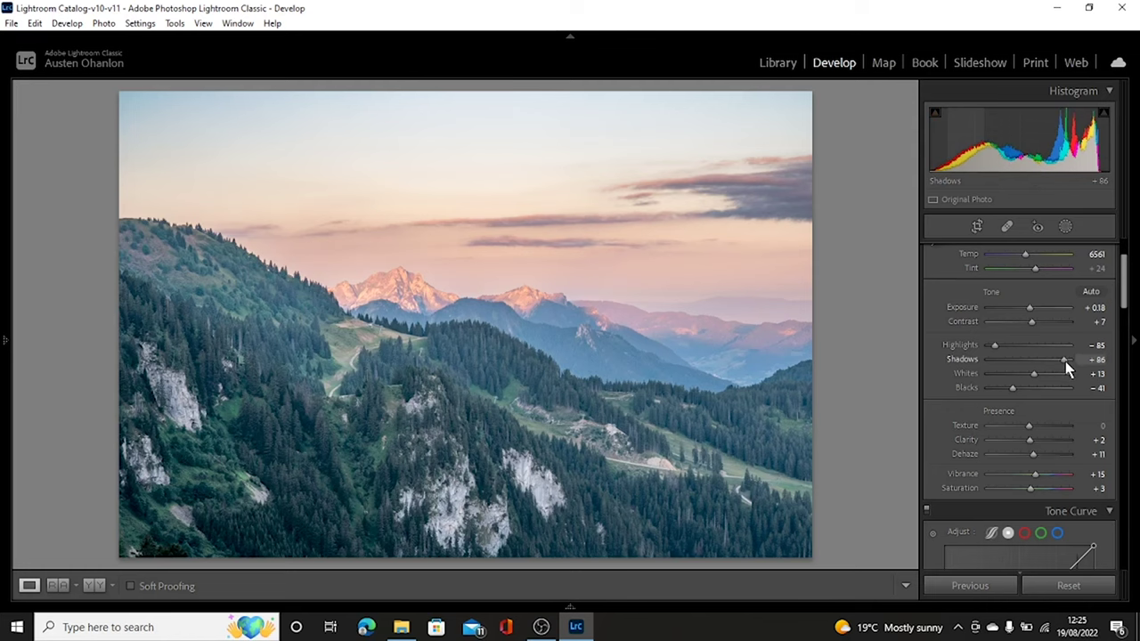
{"action": "mouse_move", "coordinate": [1065, 360]}
{"action": "left_mouse_down"}
{"action": "mouse_move", "coordinate": [1054, 364]}
{"action": "mouse_move", "coordinate": [1068, 365]}
{"action": "left_mouse_up"}
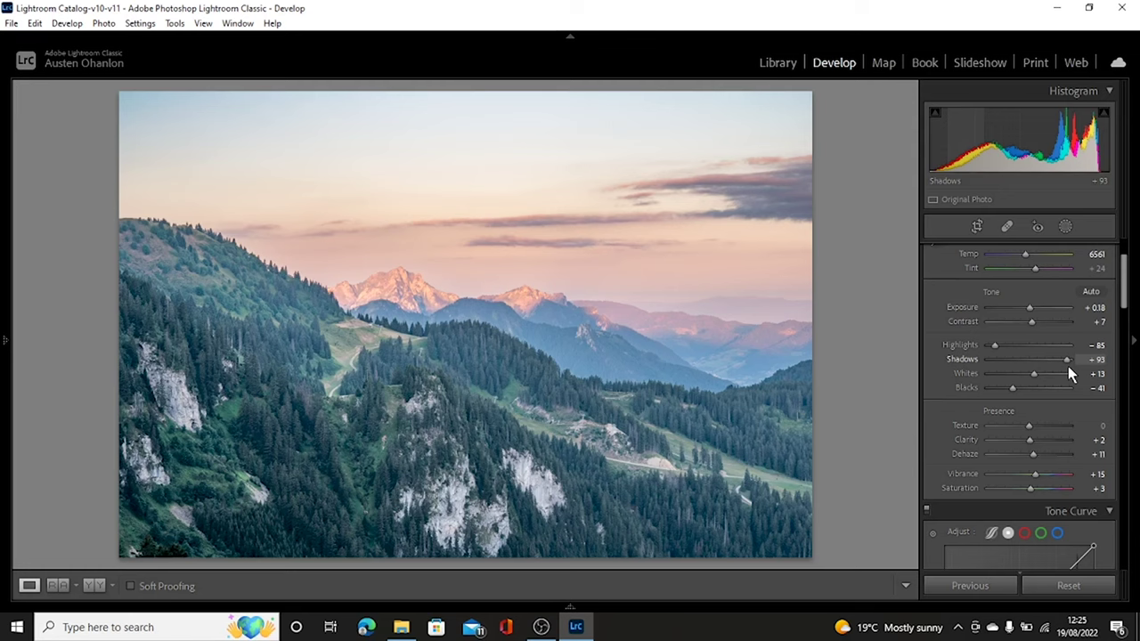
{"action": "left_click_drag", "start_coordinate": [1067, 367], "coordinate": [1058, 368]}
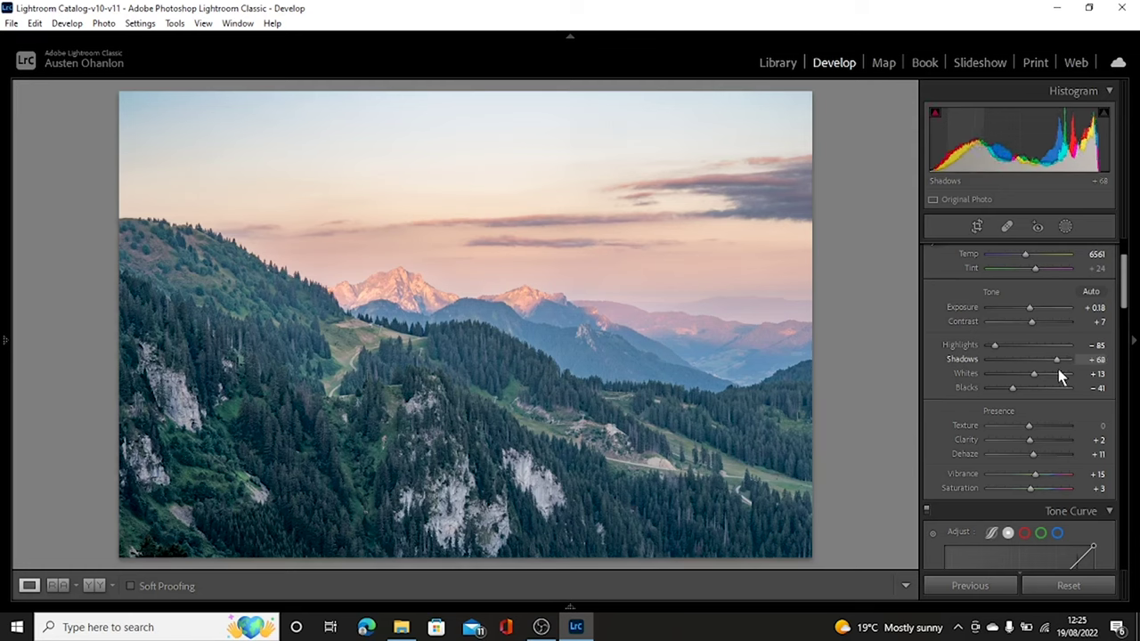
{"action": "left_click_drag", "start_coordinate": [1058, 369], "coordinate": [1061, 373]}
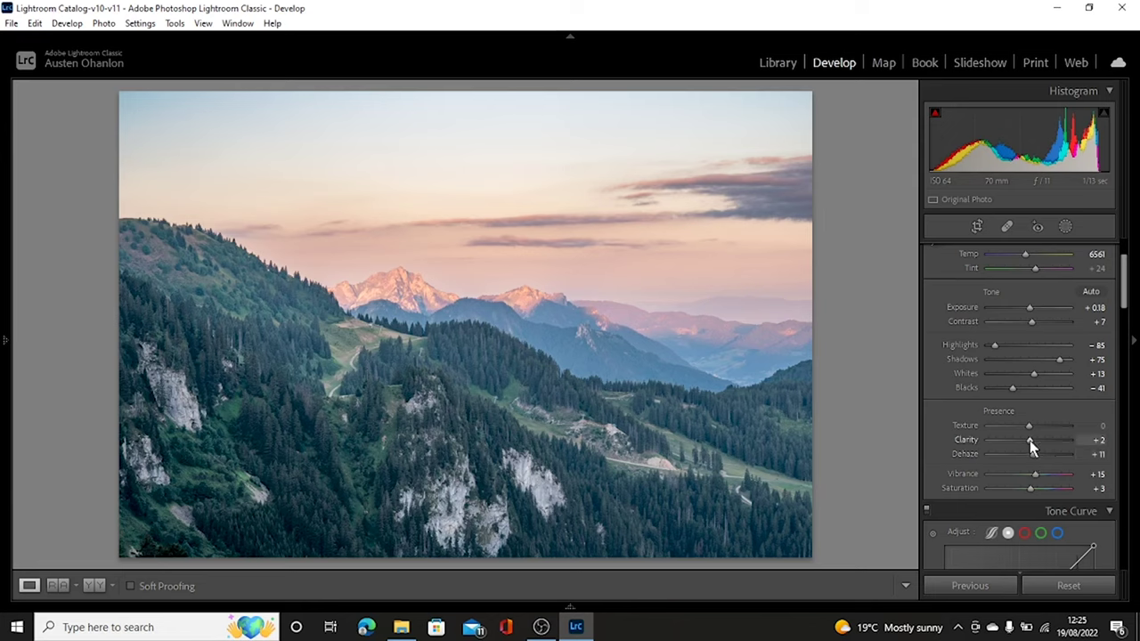
Step: Set Clarity to +9 and bring Dehaze down to +18
{"action": "left_click_drag", "start_coordinate": [1029, 439], "coordinate": [1038, 447]}
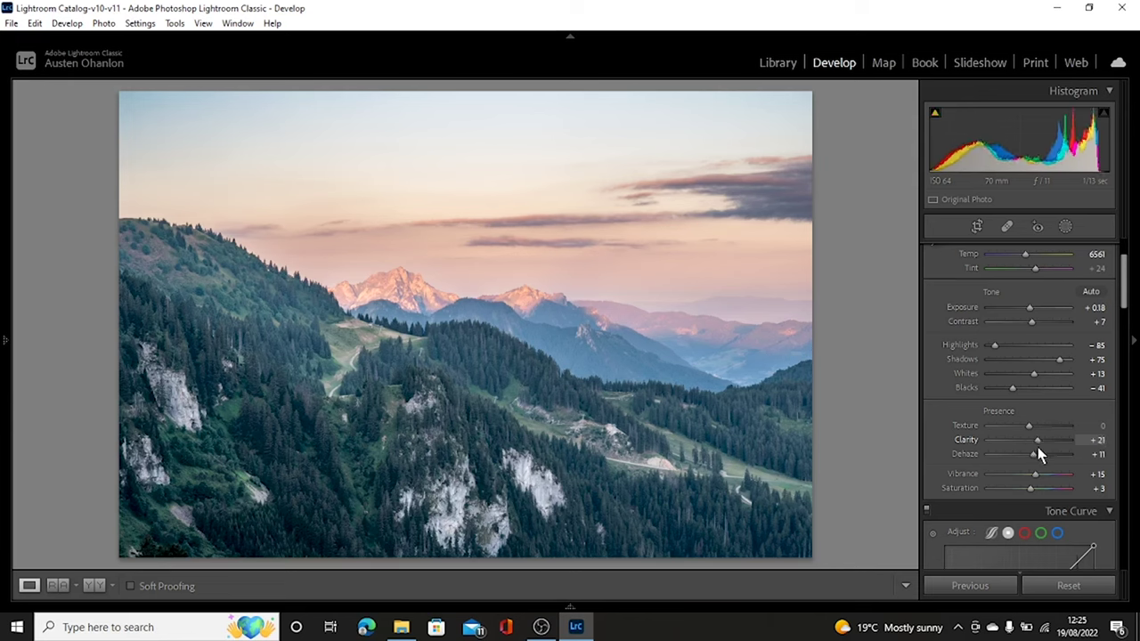
{"action": "left_click_drag", "start_coordinate": [1037, 446], "coordinate": [1084, 447]}
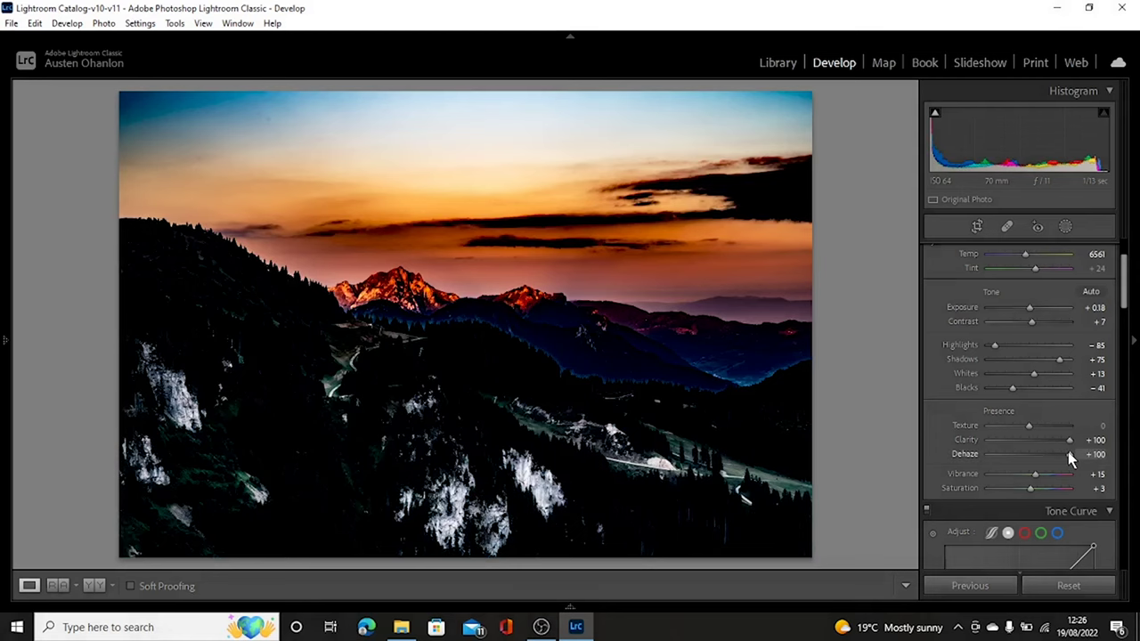
{"action": "left_click_drag", "start_coordinate": [1068, 453], "coordinate": [1031, 442]}
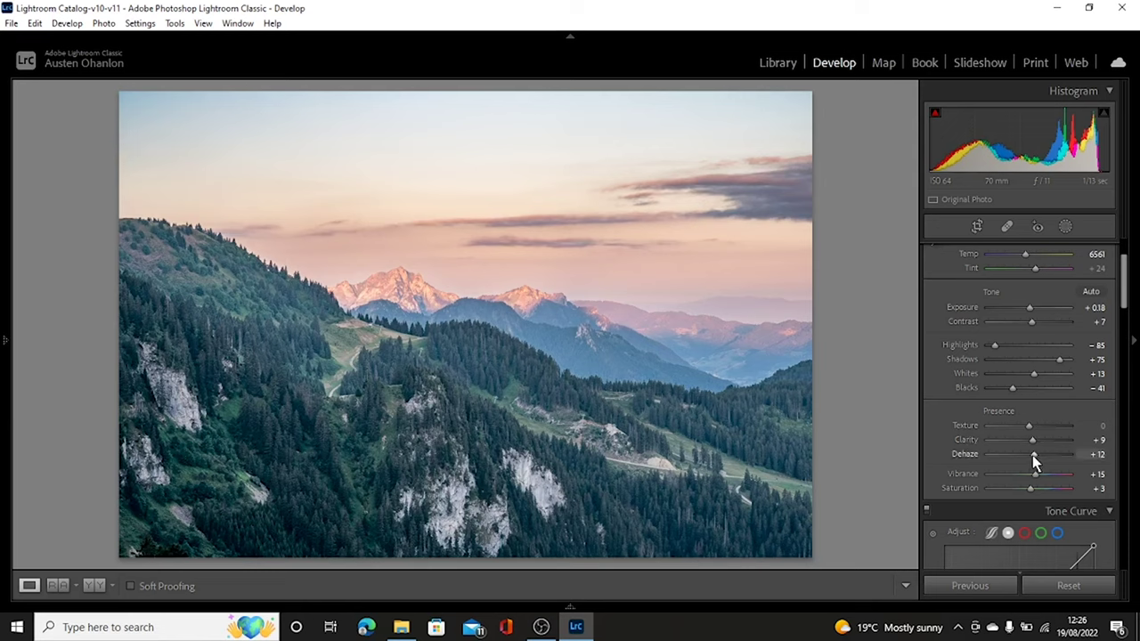
{"action": "left_click_drag", "start_coordinate": [1032, 454], "coordinate": [1035, 456]}
Step: Scroll down to the HSL/Color panel and show its Saturation adjustments
{"action": "scroll", "coordinate": [972, 453], "scroll_direction": "down", "scroll_amount": 5}
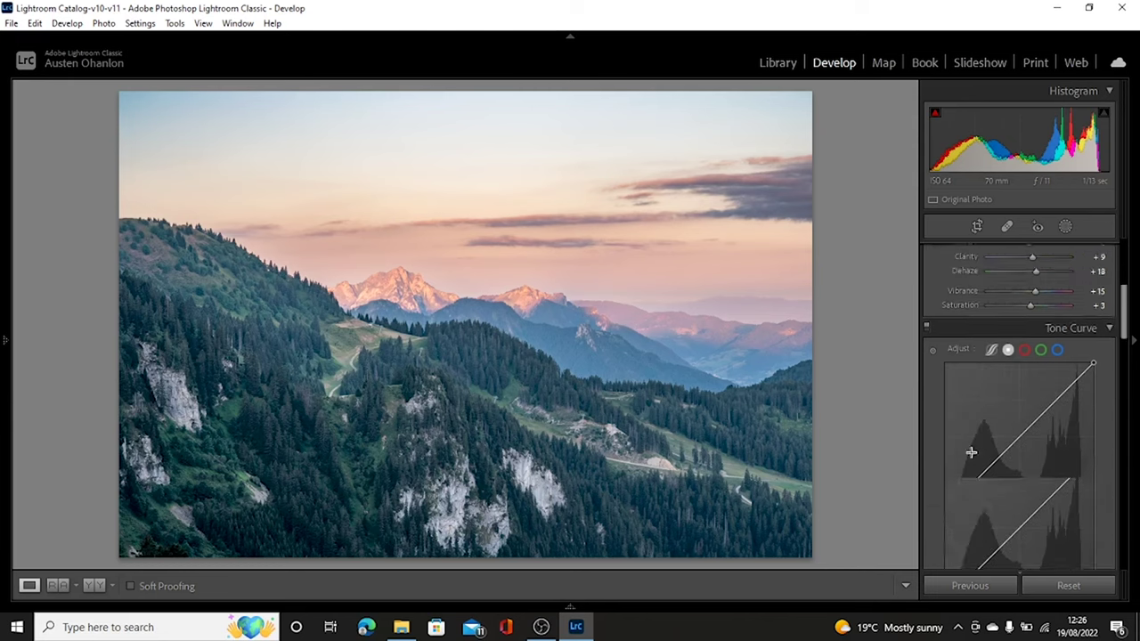
{"action": "scroll", "coordinate": [994, 432], "scroll_direction": "up", "scroll_amount": 2}
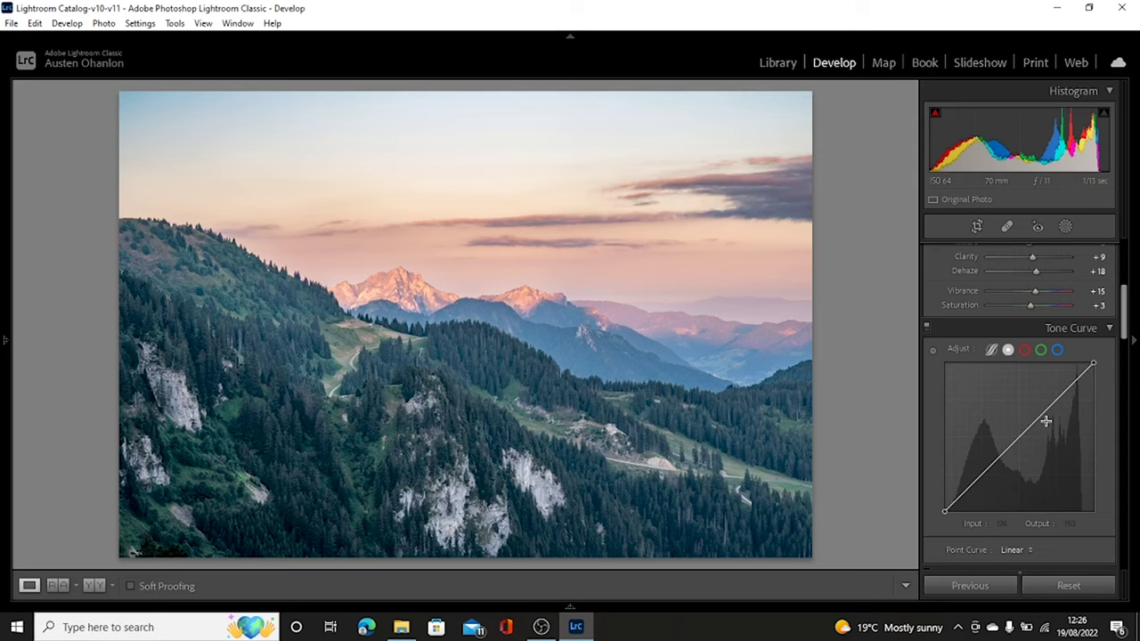
{"action": "scroll", "coordinate": [1046, 426], "scroll_direction": "down", "scroll_amount": 4}
{"action": "scroll", "coordinate": [1047, 429], "scroll_direction": "down", "scroll_amount": 2}
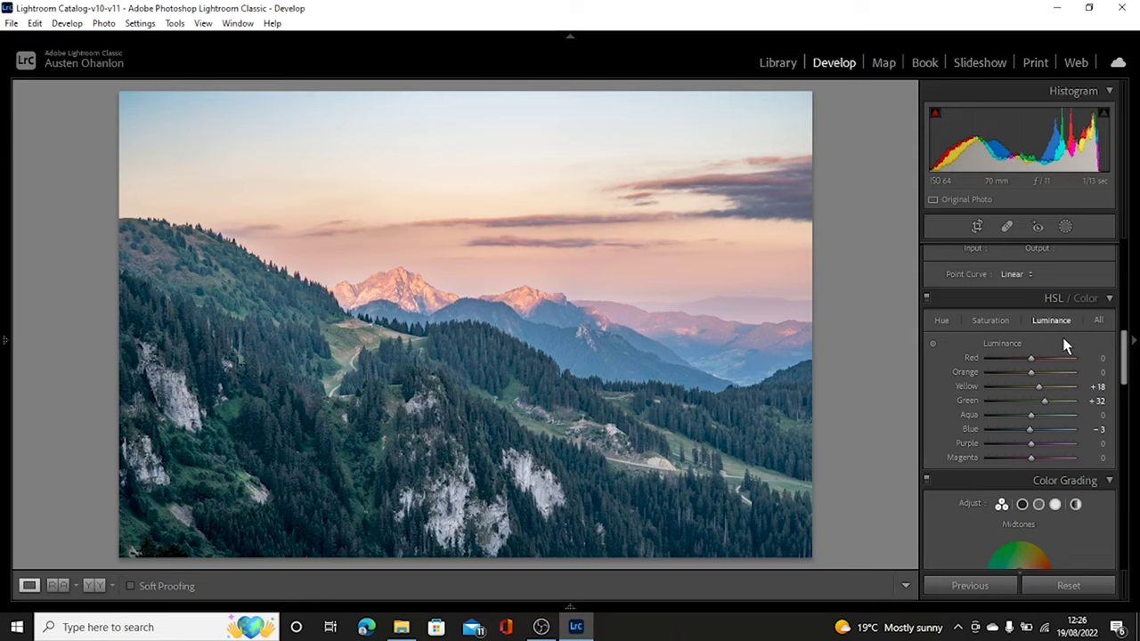
{"action": "left_click", "coordinate": [982, 323]}
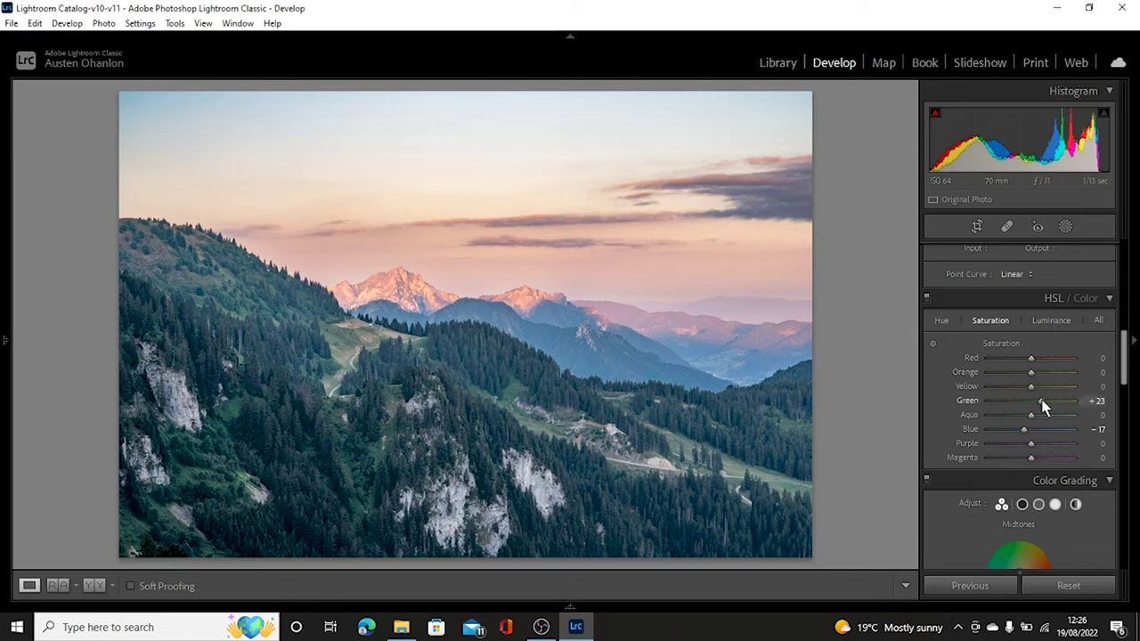
Step: Set green saturation to +27 and orange saturation to +10
{"action": "left_click_drag", "start_coordinate": [1043, 406], "coordinate": [1059, 410]}
{"action": "left_click_drag", "start_coordinate": [1060, 409], "coordinate": [1043, 411]}
{"action": "left_click_drag", "start_coordinate": [1030, 372], "coordinate": [1088, 372]}
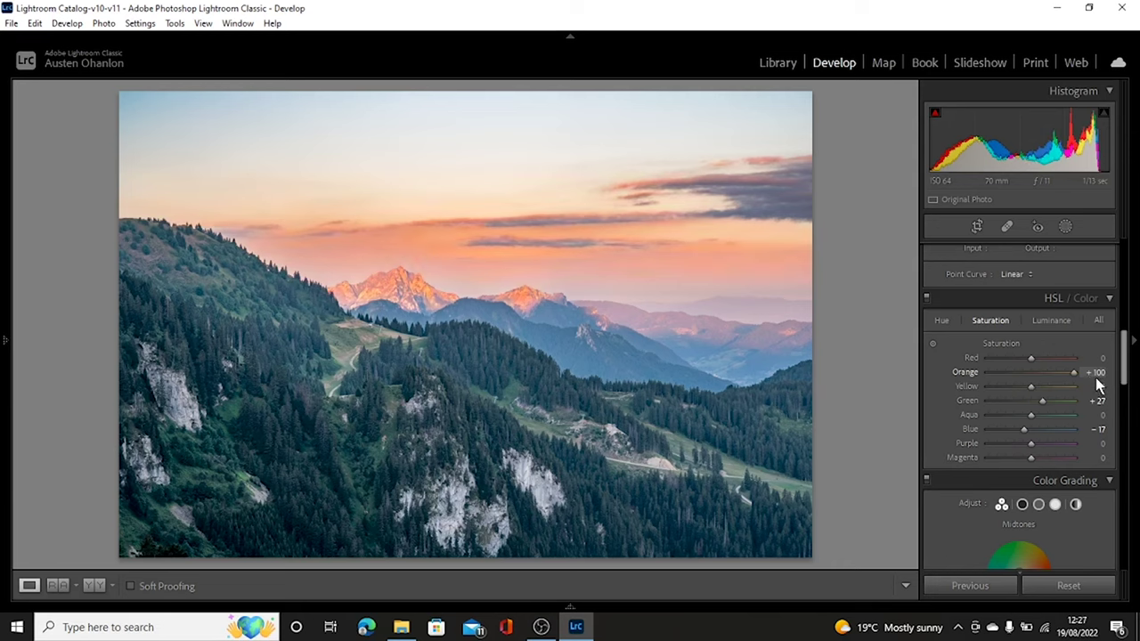
{"action": "left_click_drag", "start_coordinate": [1072, 373], "coordinate": [1034, 382]}
Step: Set green luminance to +23 and orange luminance to +22
{"action": "left_click", "coordinate": [1056, 322]}
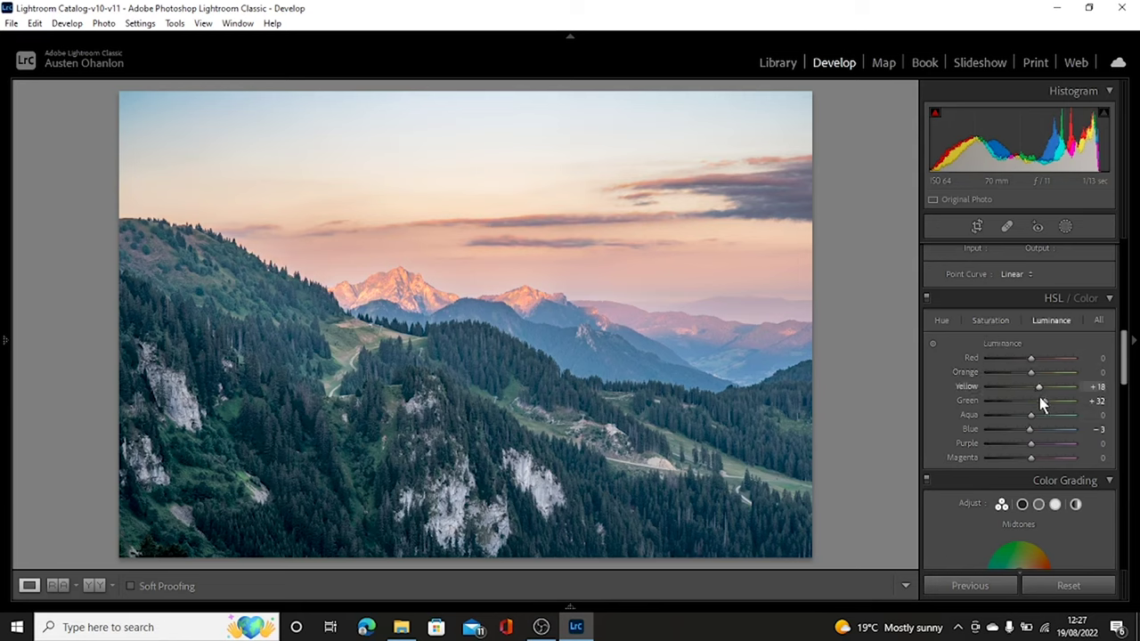
{"action": "left_click_drag", "start_coordinate": [1042, 400], "coordinate": [1065, 376]}
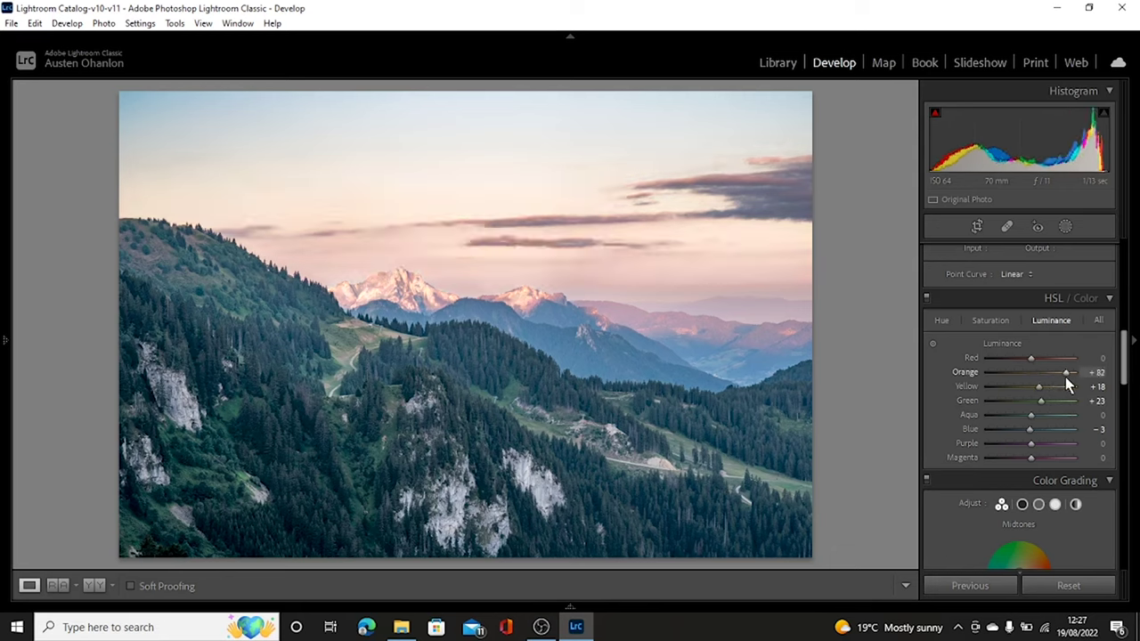
{"action": "left_click_drag", "start_coordinate": [1065, 376], "coordinate": [1063, 370]}
{"action": "left_click_drag", "start_coordinate": [1063, 371], "coordinate": [993, 374]}
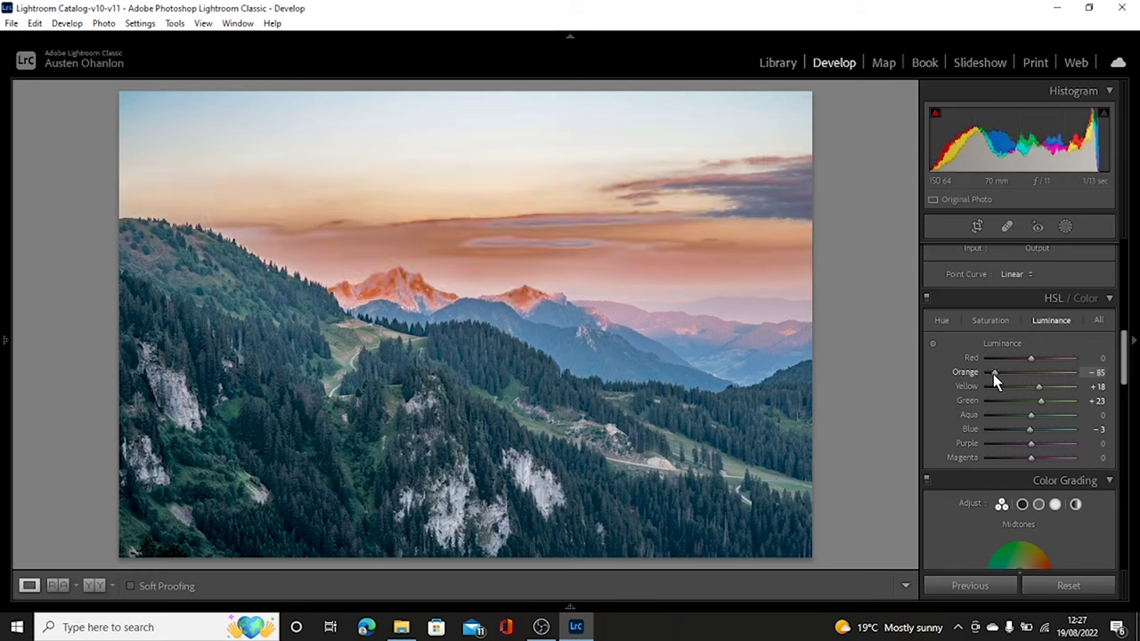
{"action": "left_click_drag", "start_coordinate": [993, 375], "coordinate": [1044, 379]}
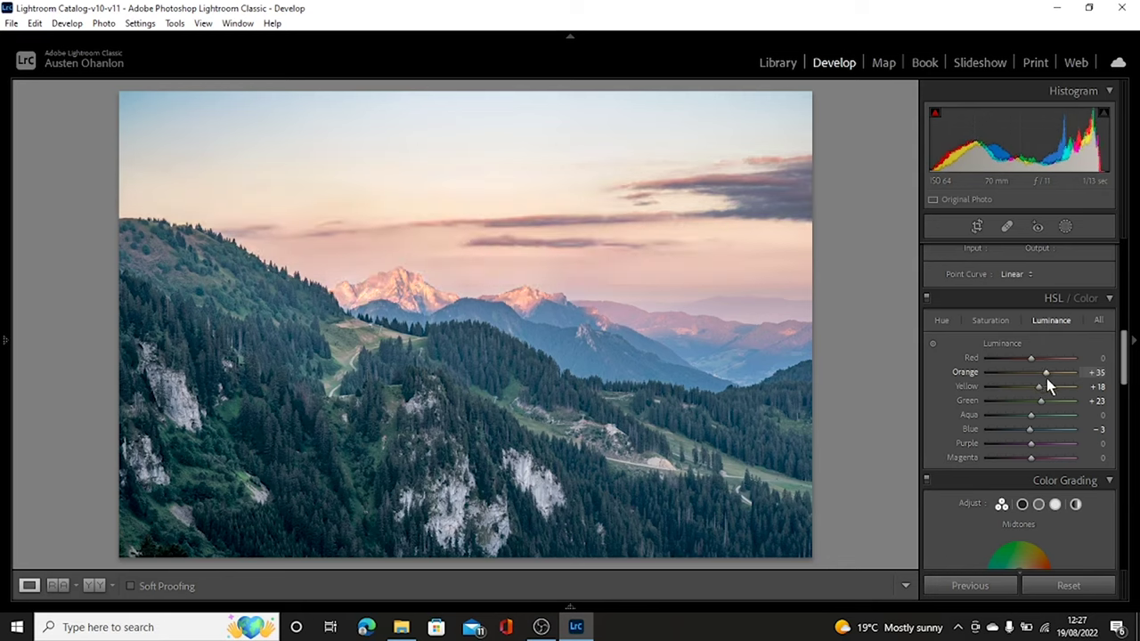
{"action": "left_click_drag", "start_coordinate": [1044, 371], "coordinate": [1040, 371]}
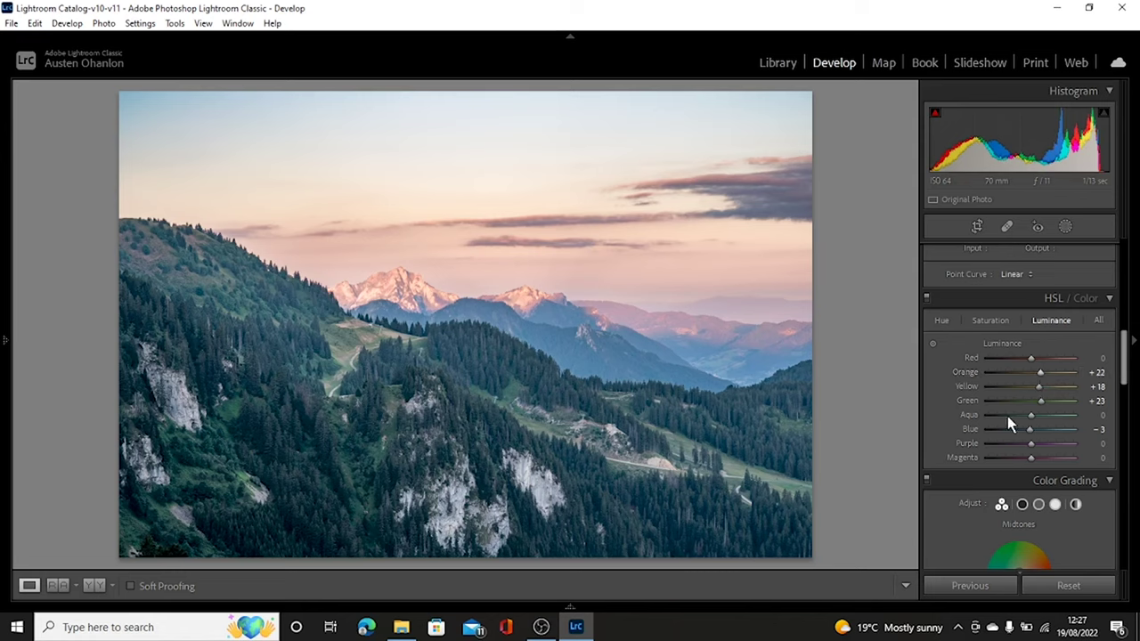
{"action": "scroll", "coordinate": [1009, 424], "scroll_direction": "down", "scroll_amount": 2}
{"action": "scroll", "coordinate": [1009, 425], "scroll_direction": "down", "scroll_amount": 2}
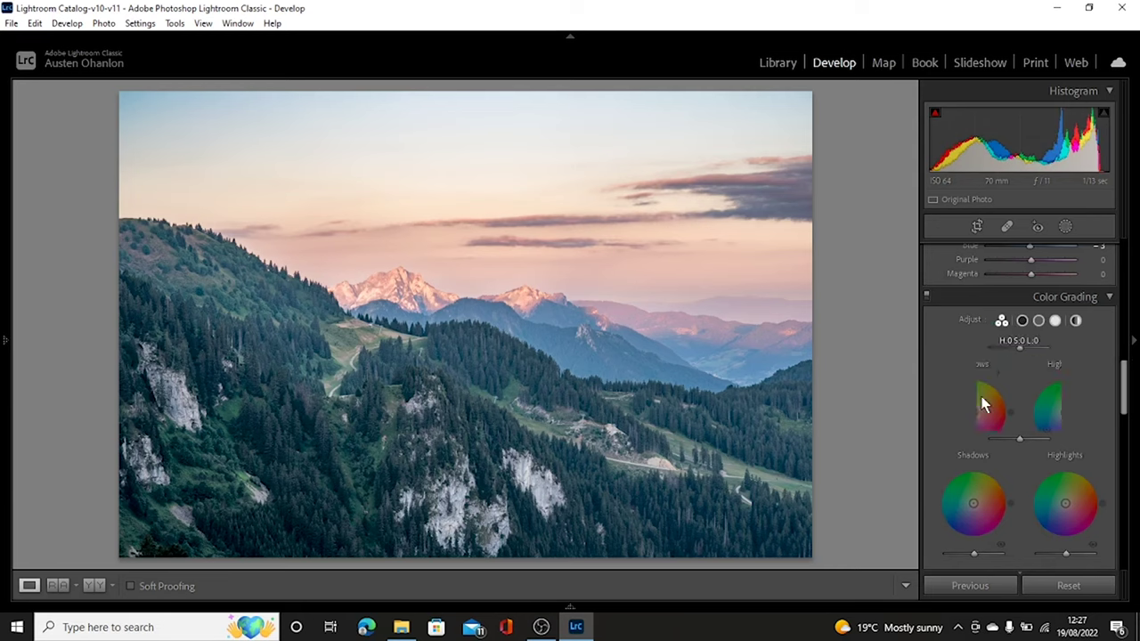
Step: Raise the Detail panel's Sharpening Amount from 59 to 74
{"action": "scroll", "coordinate": [981, 396], "scroll_direction": "down", "scroll_amount": 5}
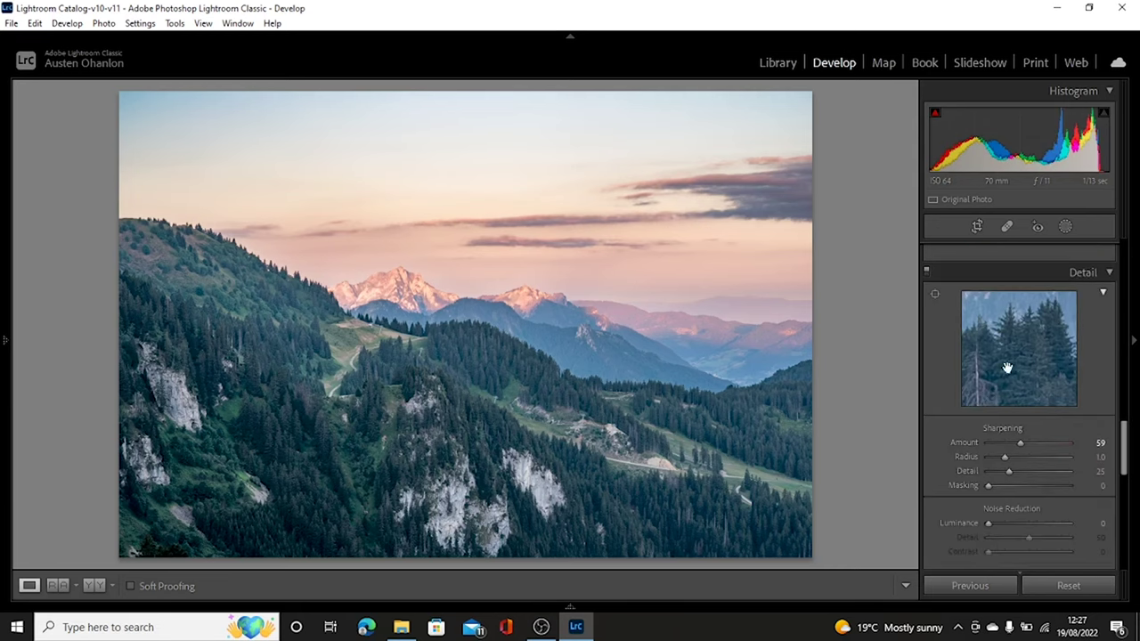
{"action": "scroll", "coordinate": [1015, 369], "scroll_direction": "down", "scroll_amount": 2}
{"action": "scroll", "coordinate": [1018, 301], "scroll_direction": "up", "scroll_amount": 2}
{"action": "left_click_drag", "start_coordinate": [1022, 442], "coordinate": [1030, 444]}
{"action": "scroll", "coordinate": [945, 381], "scroll_direction": "down", "scroll_amount": 5}
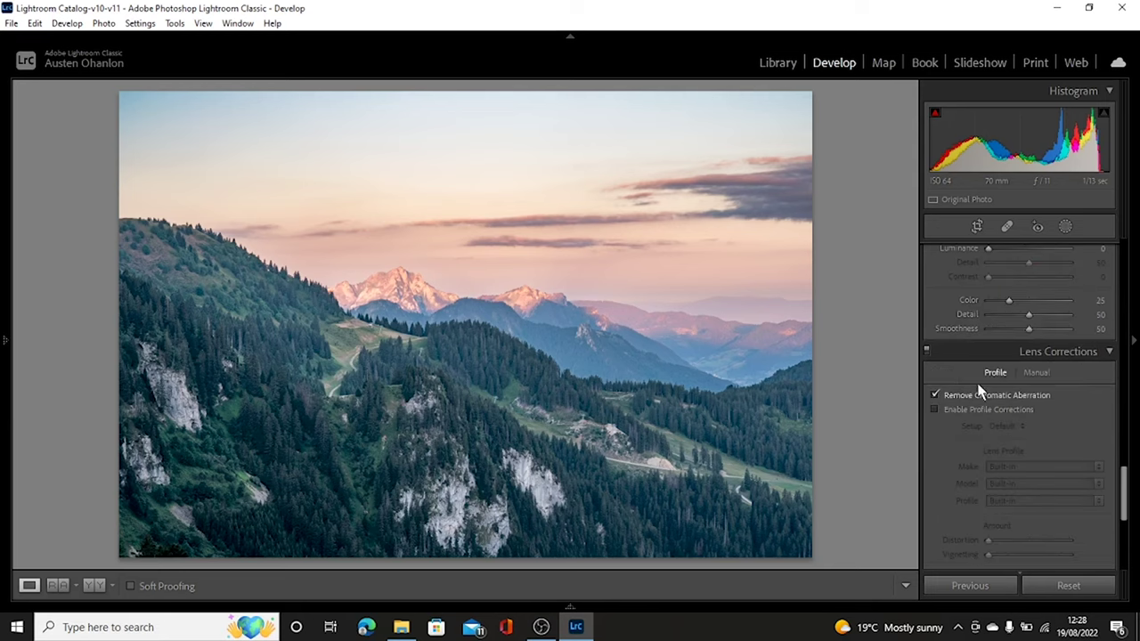
{"action": "scroll", "coordinate": [977, 389], "scroll_direction": "down", "scroll_amount": 2}
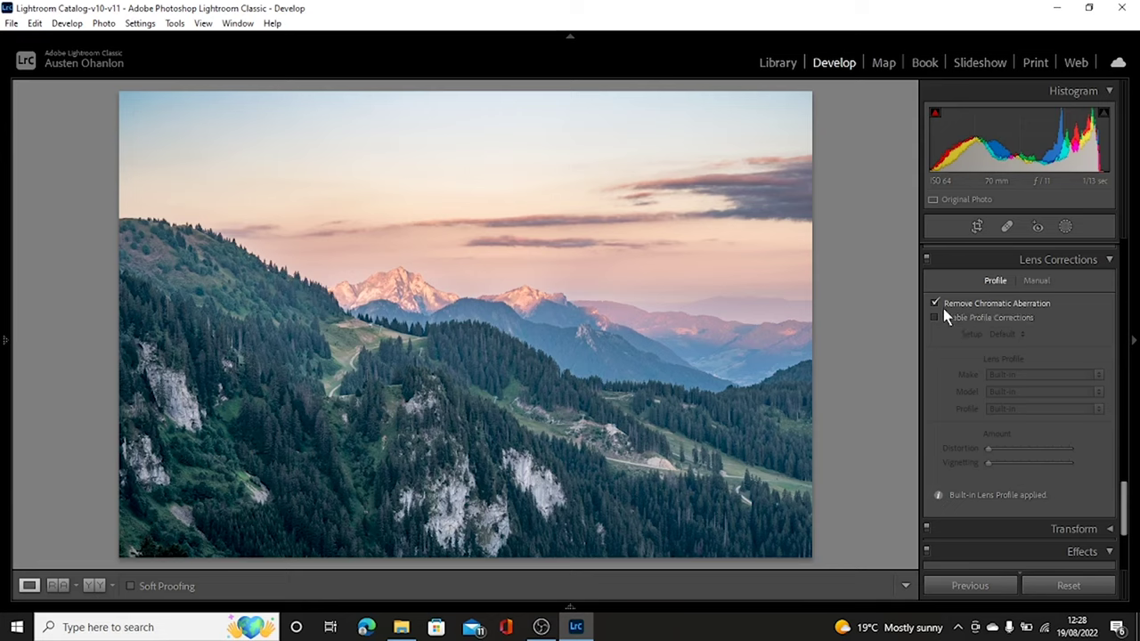
{"action": "left_click", "coordinate": [380, 283]}
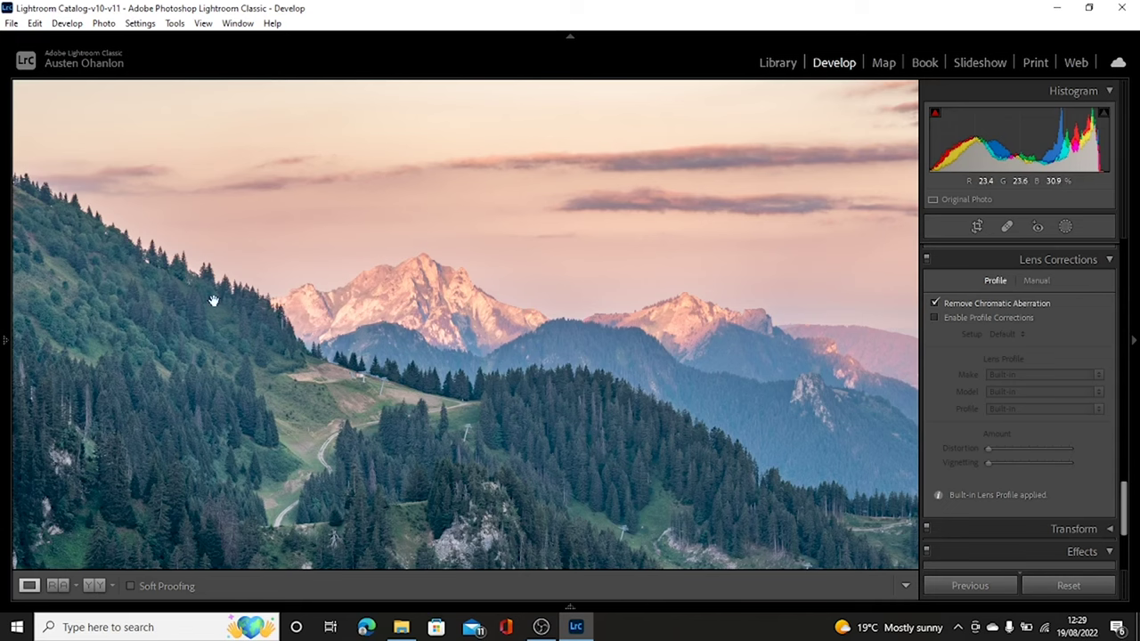
{"action": "left_click", "coordinate": [326, 383]}
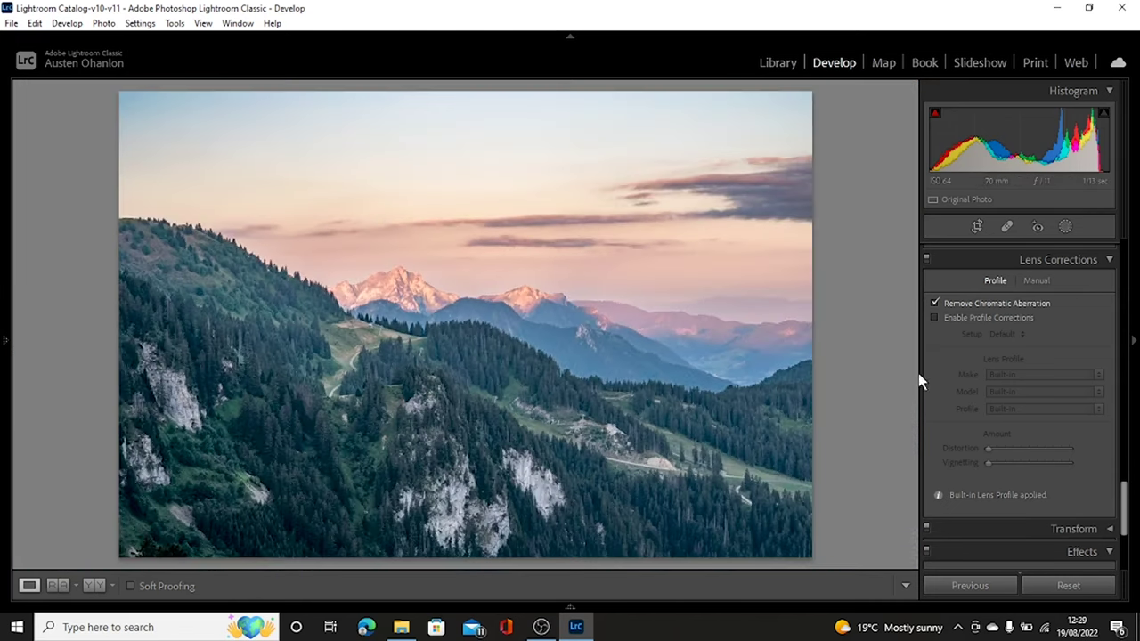
{"action": "scroll", "coordinate": [989, 345], "scroll_direction": "down", "scroll_amount": 3}
{"action": "scroll", "coordinate": [989, 345], "scroll_direction": "up", "scroll_amount": 8}
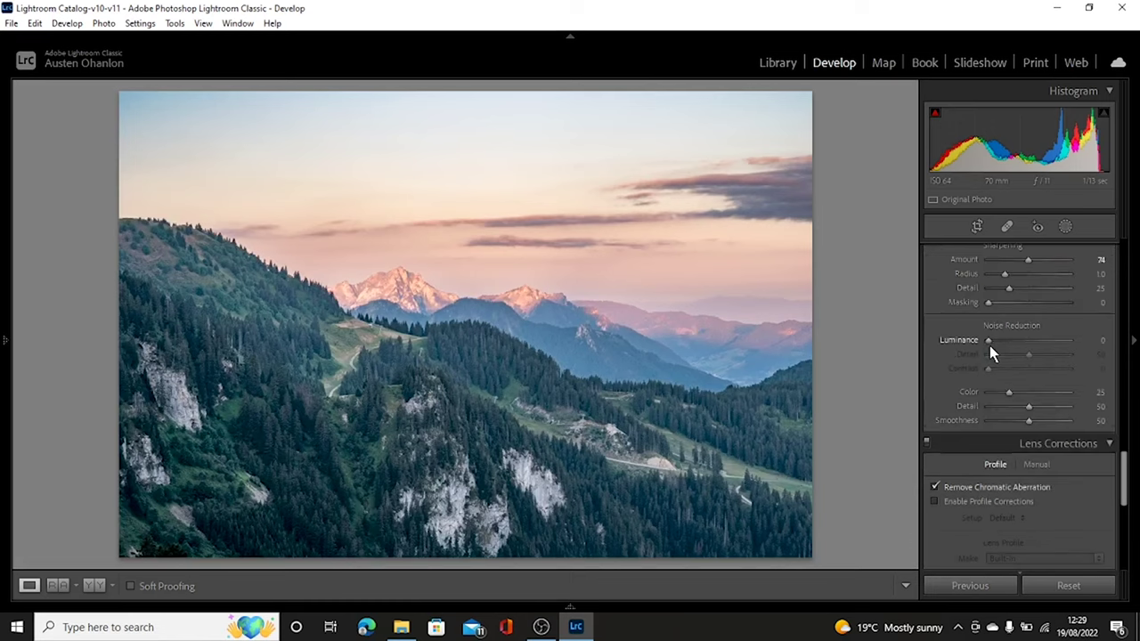
{"action": "left_click_drag", "start_coordinate": [1127, 432], "coordinate": [1121, 230]}
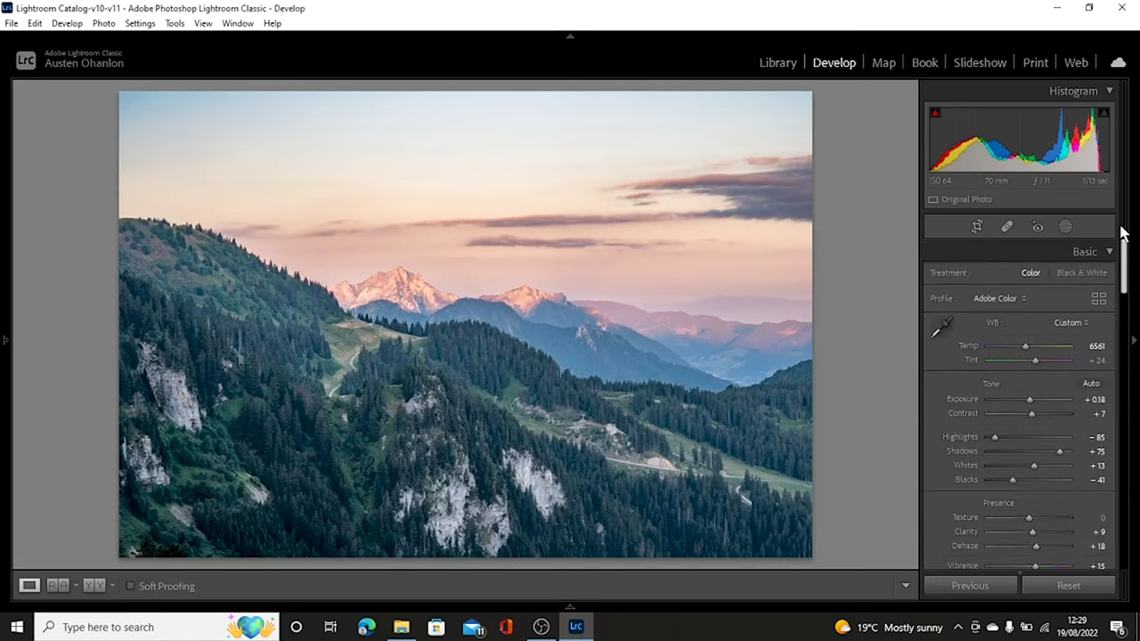
Step: With Crop Overlay, raise the bottom edge and pull the right edge slightly in, then apply
{"action": "left_click", "coordinate": [977, 228]}
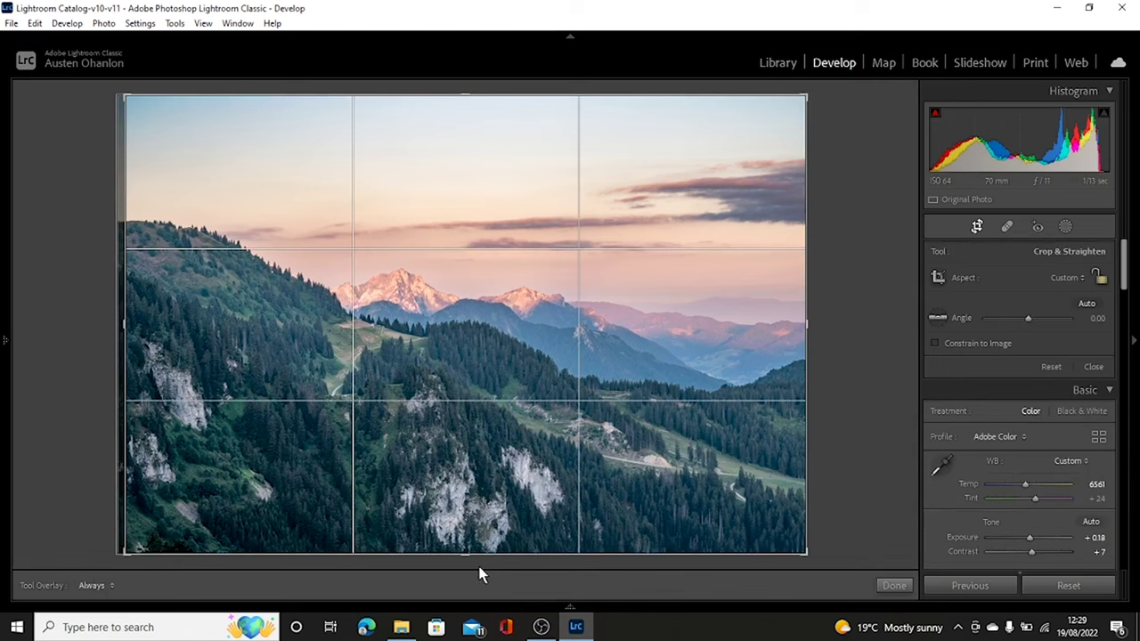
{"action": "left_click_drag", "start_coordinate": [465, 554], "coordinate": [468, 558]}
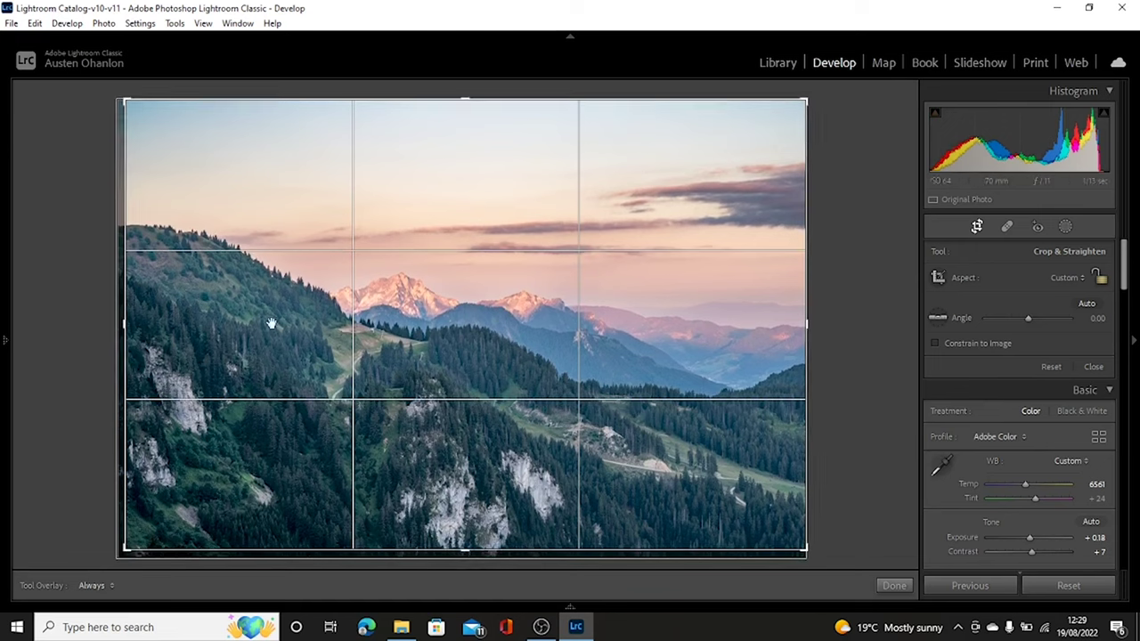
{"action": "left_click_drag", "start_coordinate": [804, 324], "coordinate": [802, 325]}
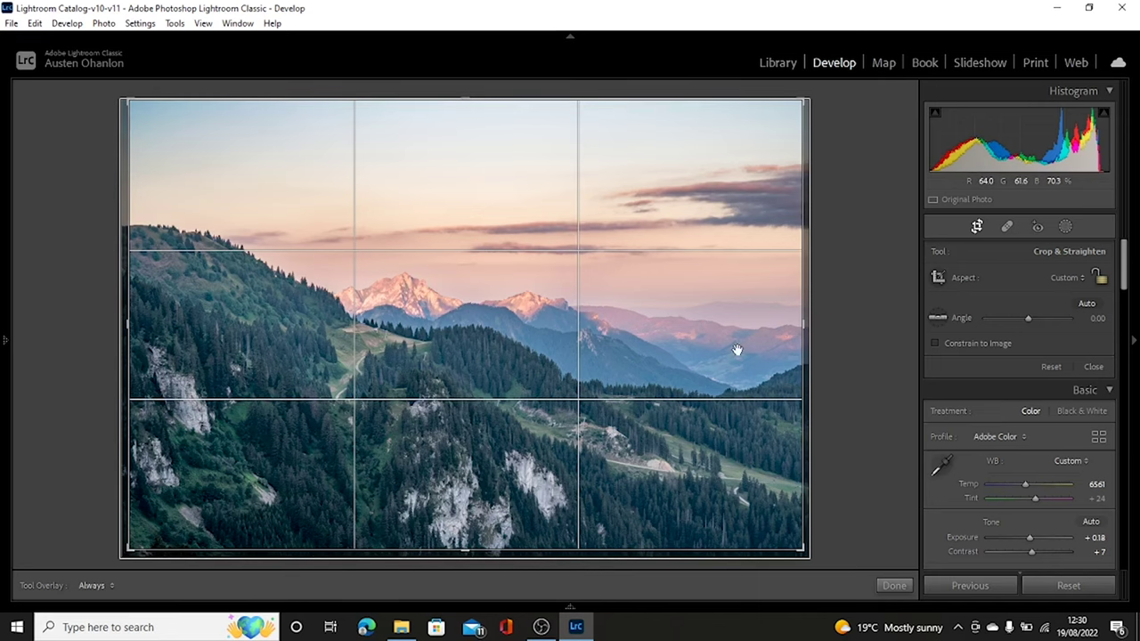
{"action": "left_click", "coordinate": [895, 588]}
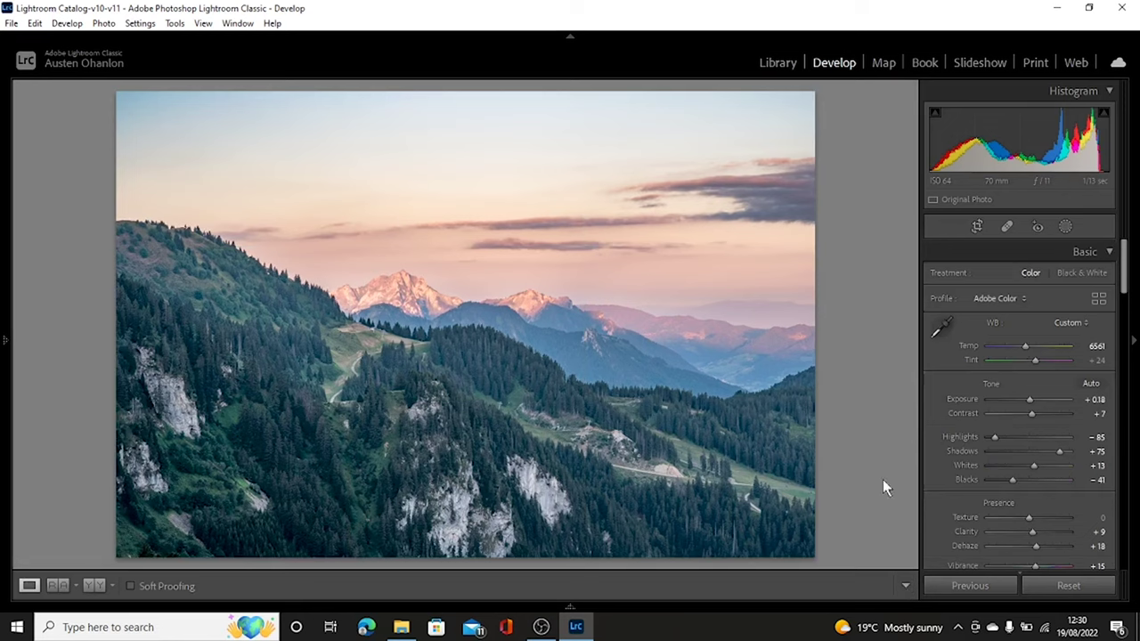
Step: Activate Spot Removal, toggle Visualize Spots off and back on, and reveal the Navigator/Presets panel
{"action": "left_click", "coordinate": [1008, 226]}
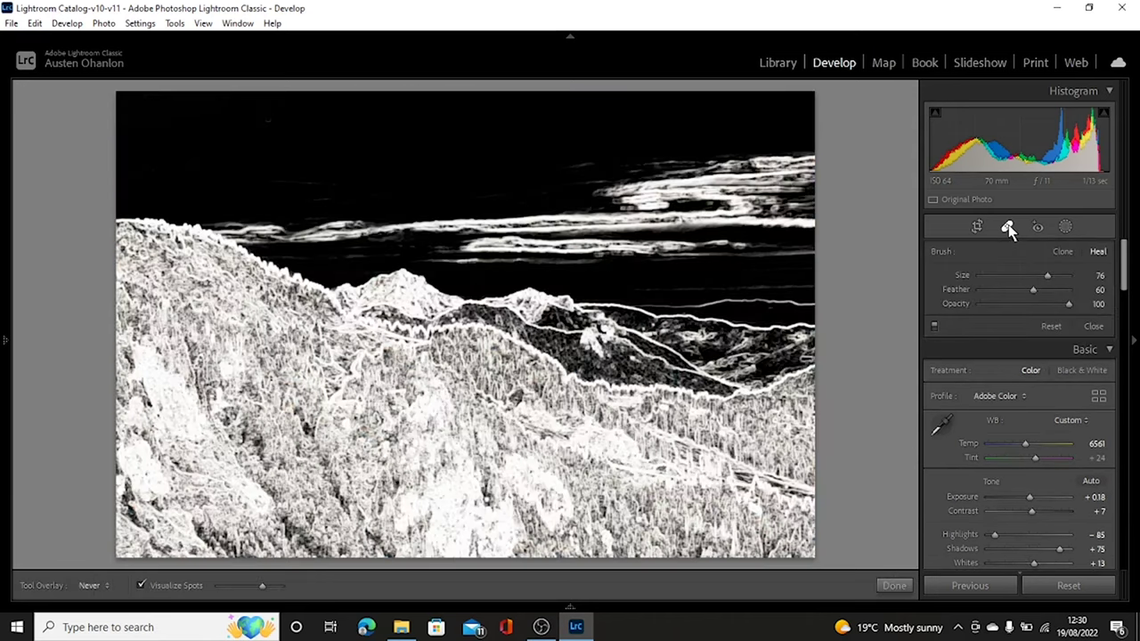
{"action": "left_click", "coordinate": [139, 585]}
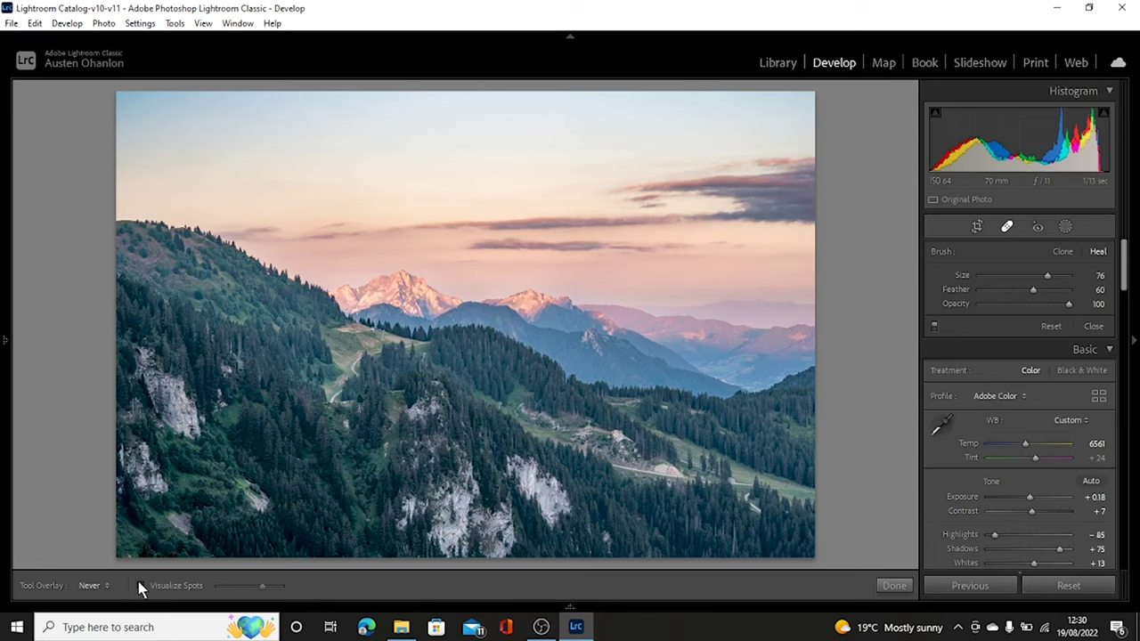
{"action": "left_click", "coordinate": [141, 585]}
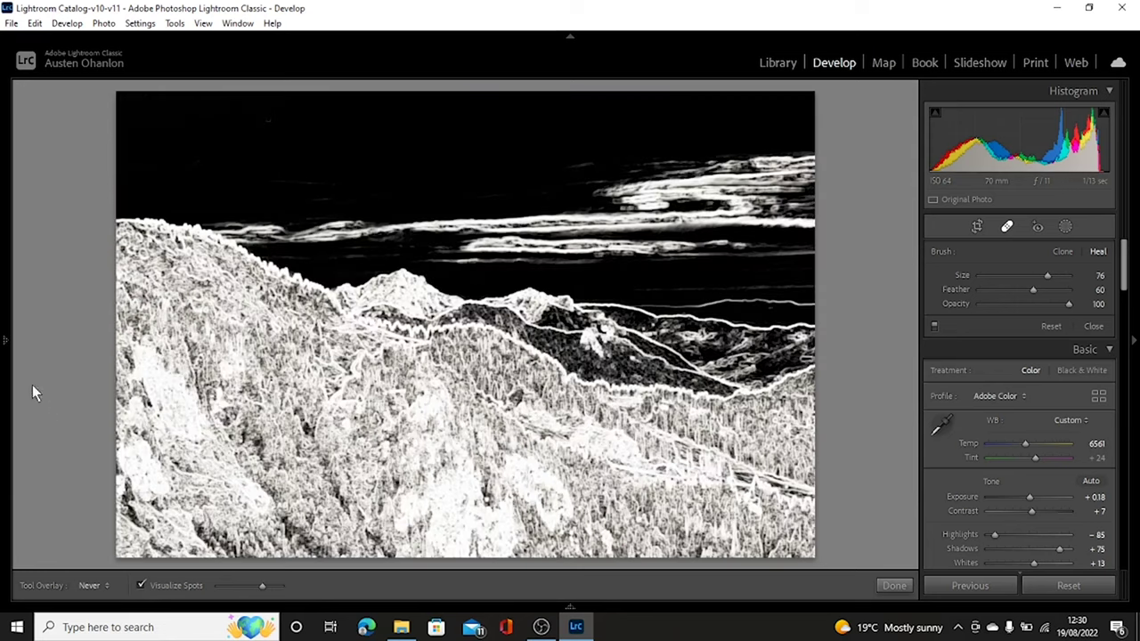
{"action": "mouse_move", "coordinate": [9, 353]}
{"action": "left_click", "coordinate": [6, 342]}
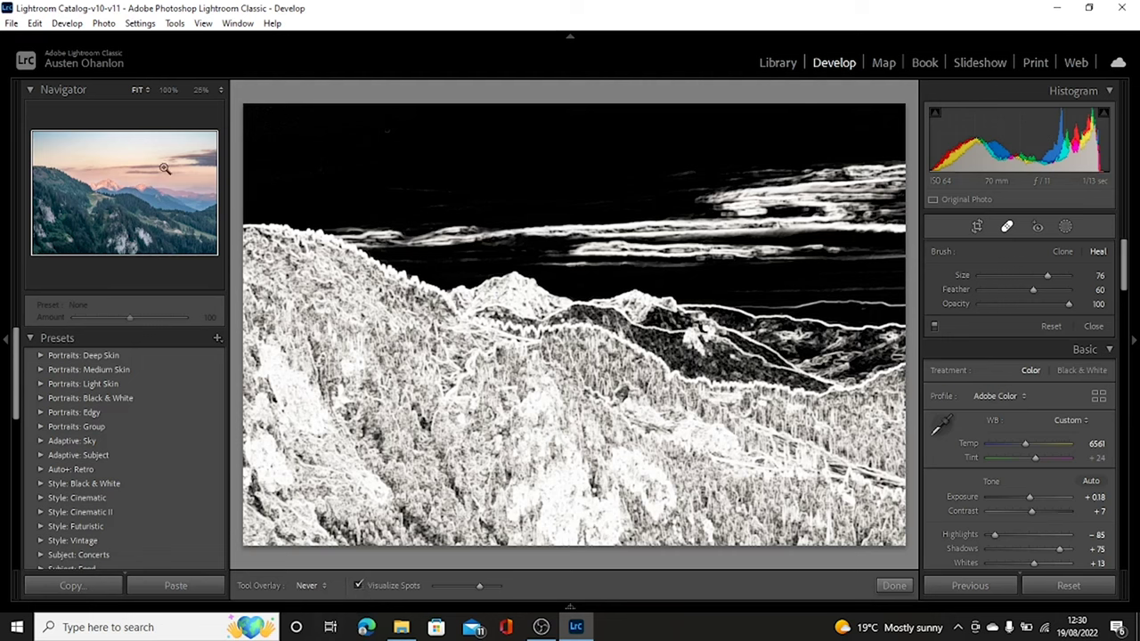
Step: Zoom the Navigator to 33% and move the view to the sky at the photo's top-left
{"action": "left_click", "coordinate": [49, 155]}
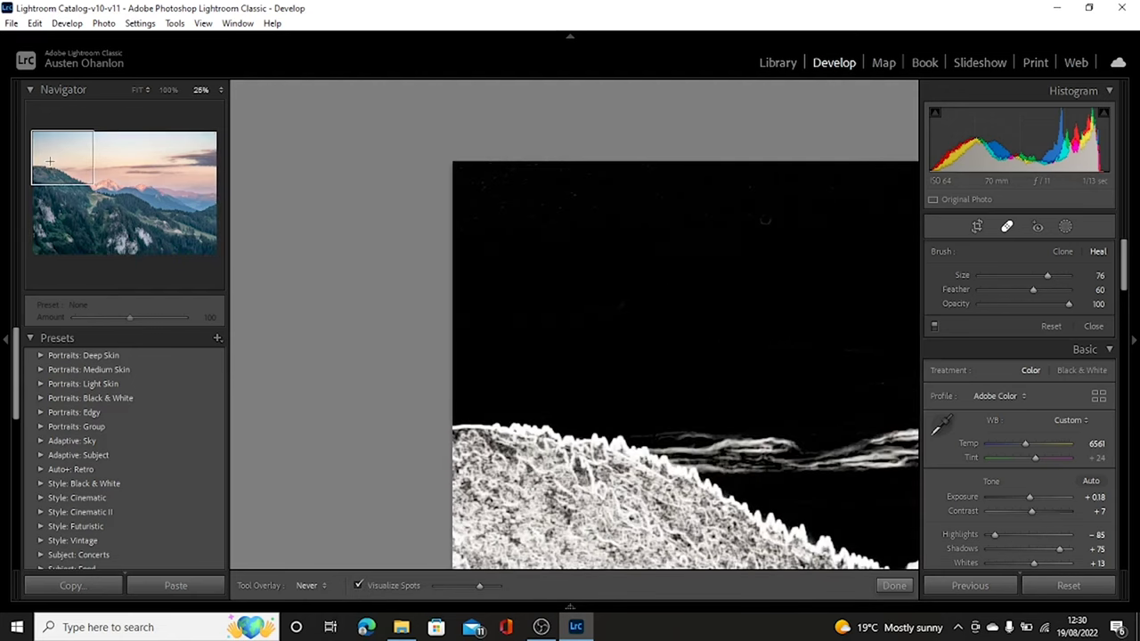
{"action": "left_click", "coordinate": [219, 91]}
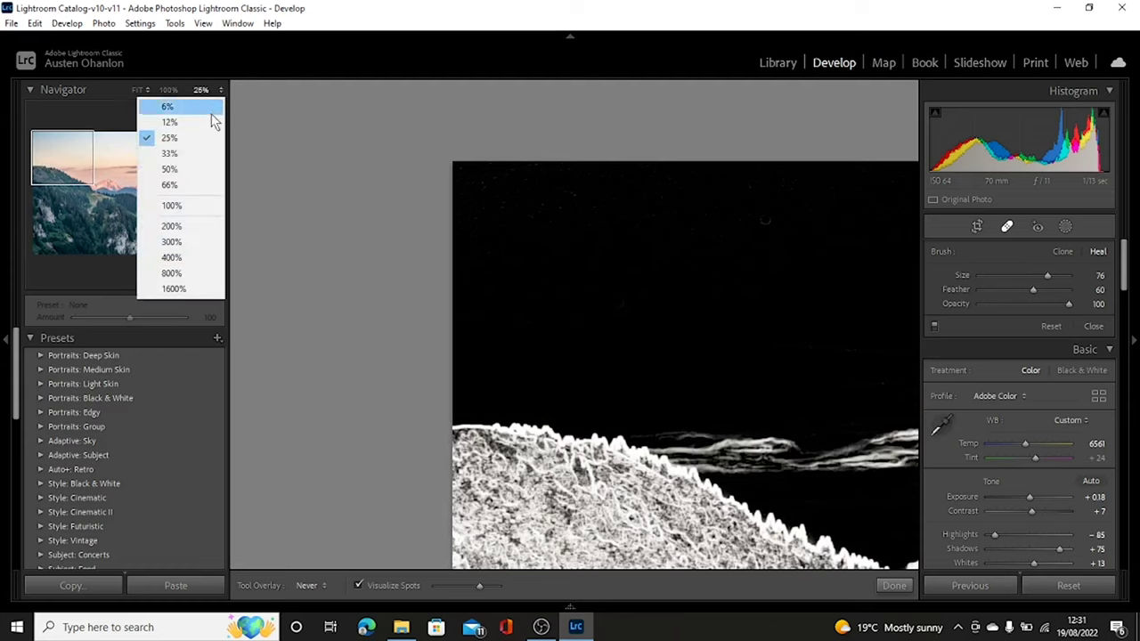
{"action": "left_click", "coordinate": [186, 155]}
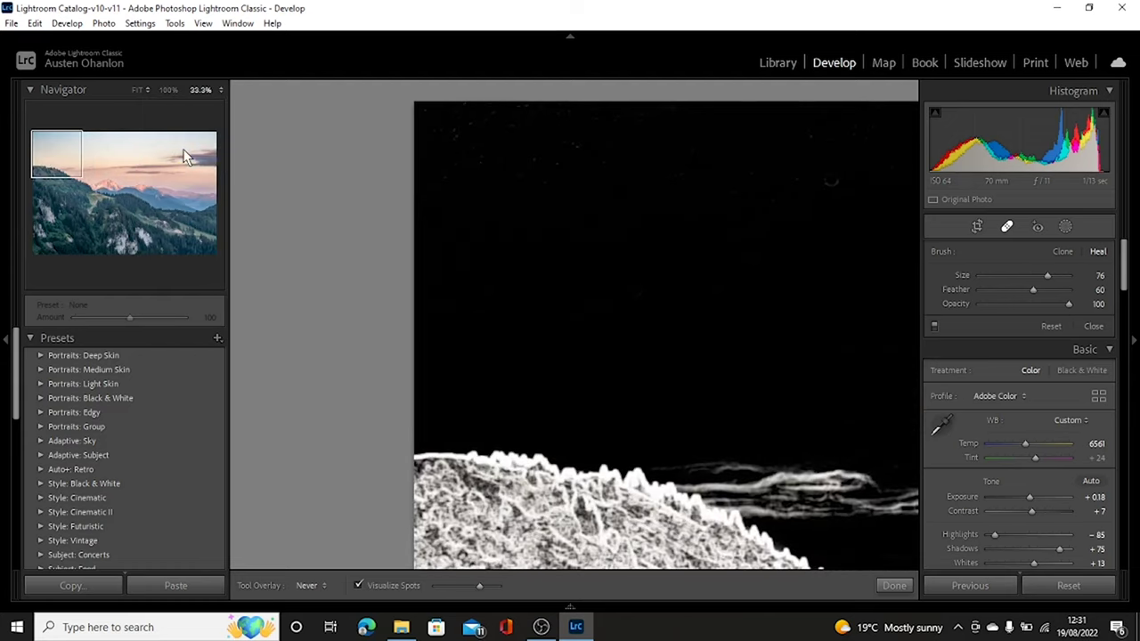
{"action": "left_click", "coordinate": [58, 151]}
{"action": "left_click_drag", "start_coordinate": [58, 152], "coordinate": [86, 153]}
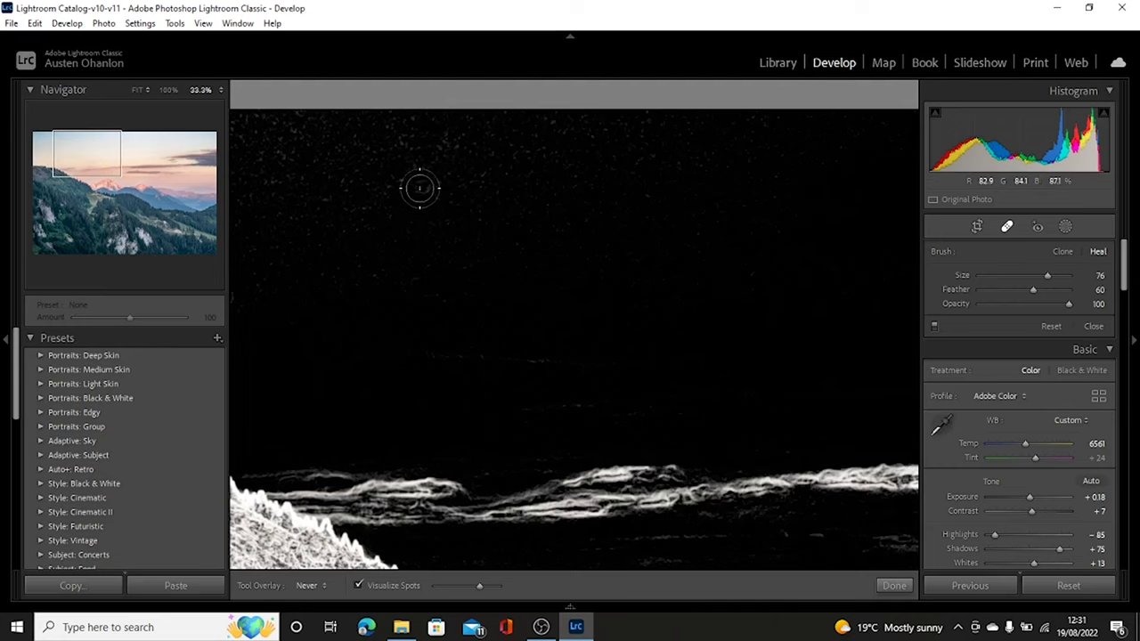
Step: Toggle Visualize Spots off and on to check the sky for dust spots
{"action": "left_click", "coordinate": [357, 586]}
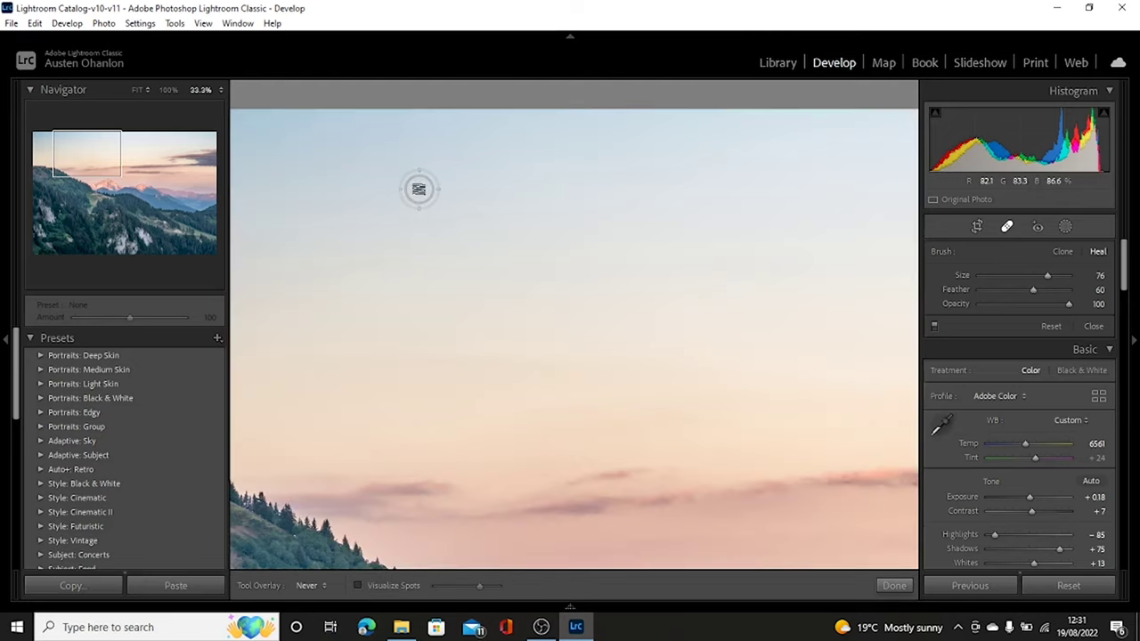
{"action": "left_click", "coordinate": [358, 586]}
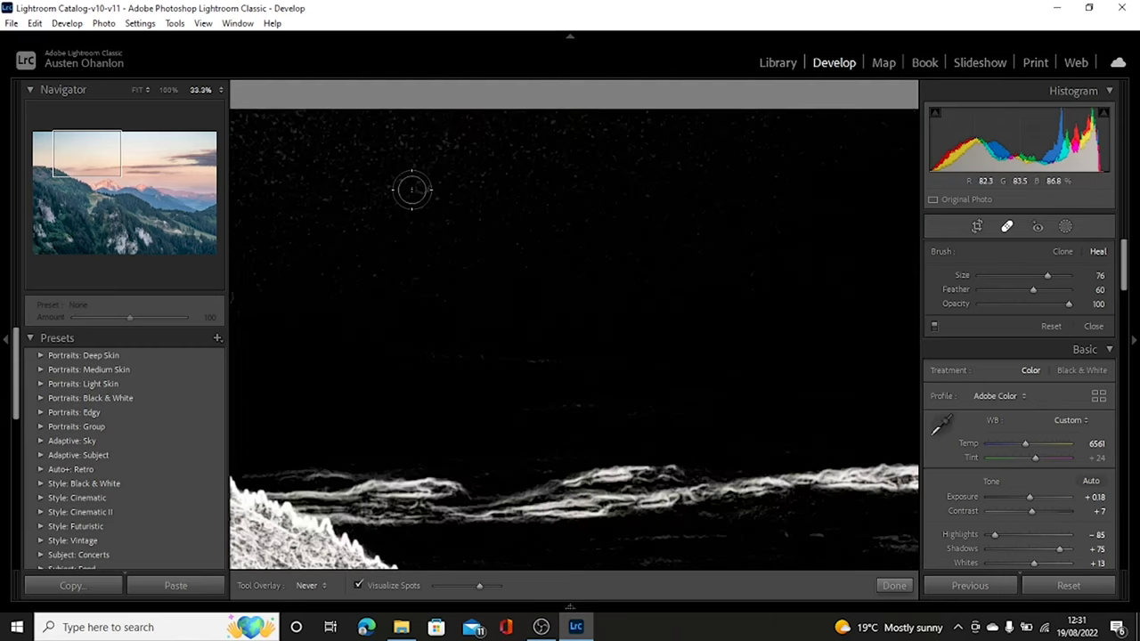
{"action": "scroll", "coordinate": [412, 190], "scroll_direction": "up", "scroll_amount": 1}
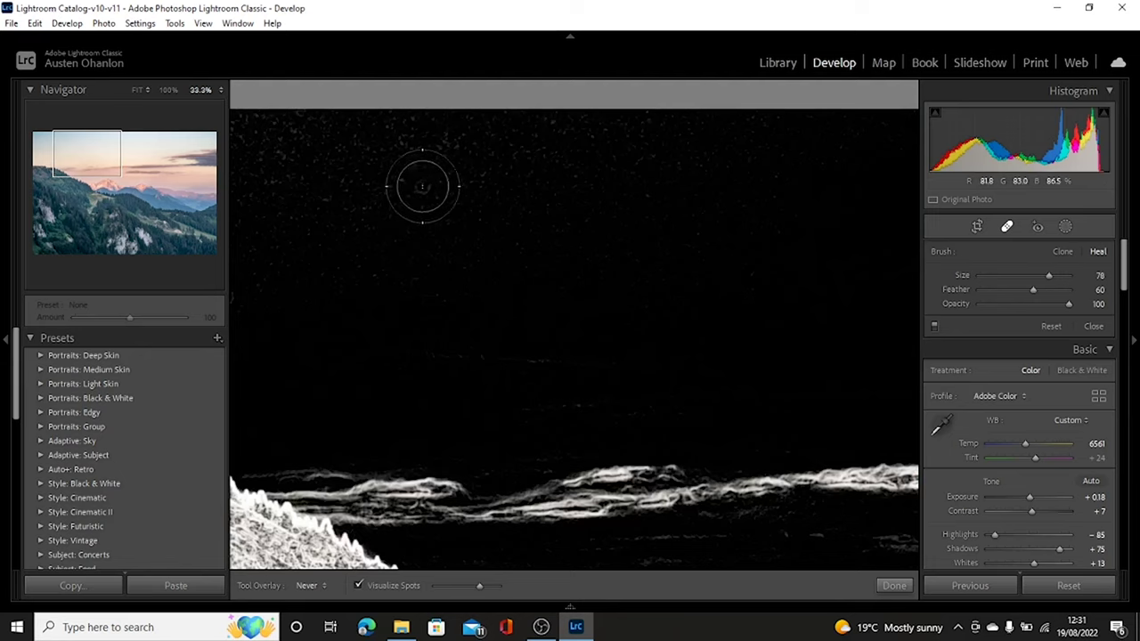
{"action": "scroll", "coordinate": [420, 190], "scroll_direction": "up", "scroll_amount": 1}
{"action": "scroll", "coordinate": [422, 188], "scroll_direction": "down", "scroll_amount": 2}
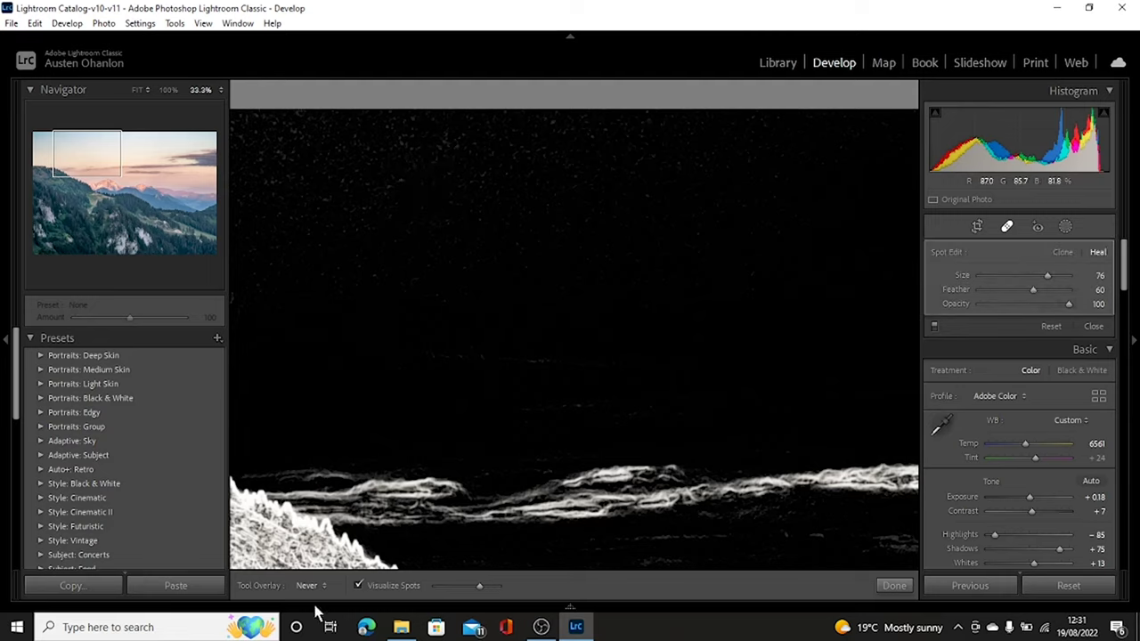
{"action": "left_click", "coordinate": [358, 586]}
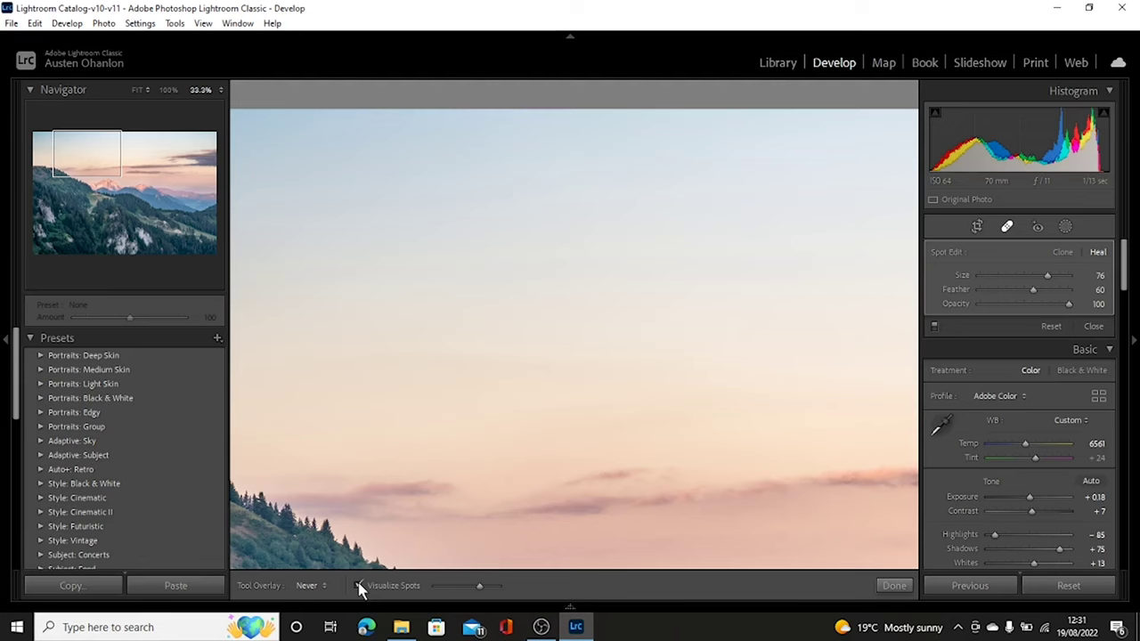
{"action": "left_click", "coordinate": [359, 585]}
Step: Pan across the clouds toward the peaks, then close Spot Removal
{"action": "left_click_drag", "start_coordinate": [106, 155], "coordinate": [194, 175]}
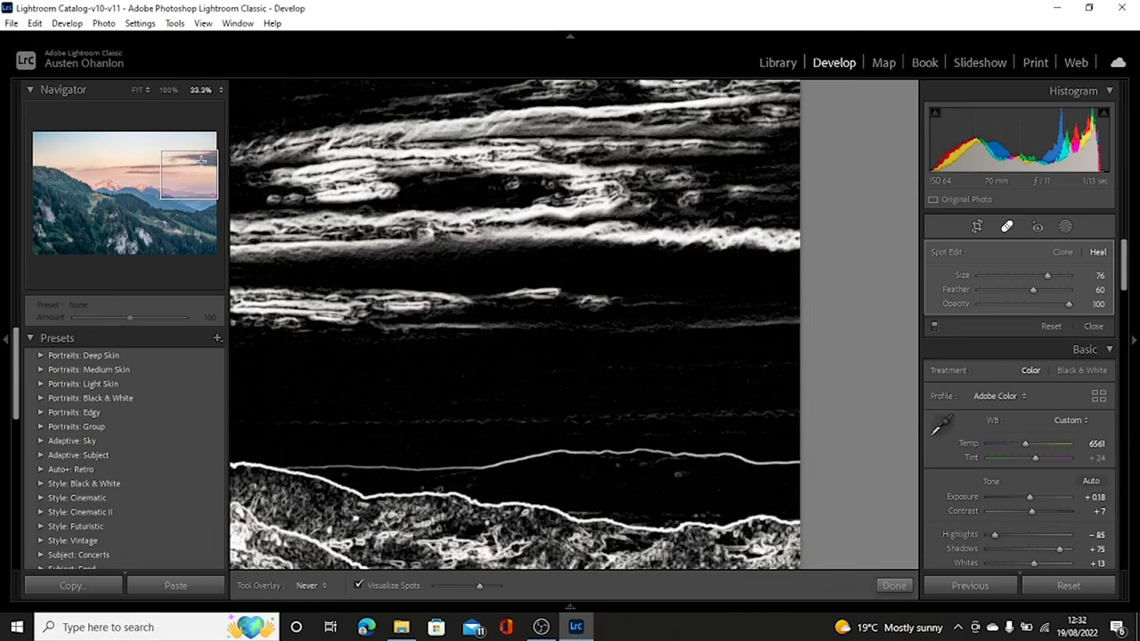
{"action": "left_click_drag", "start_coordinate": [177, 179], "coordinate": [131, 171]}
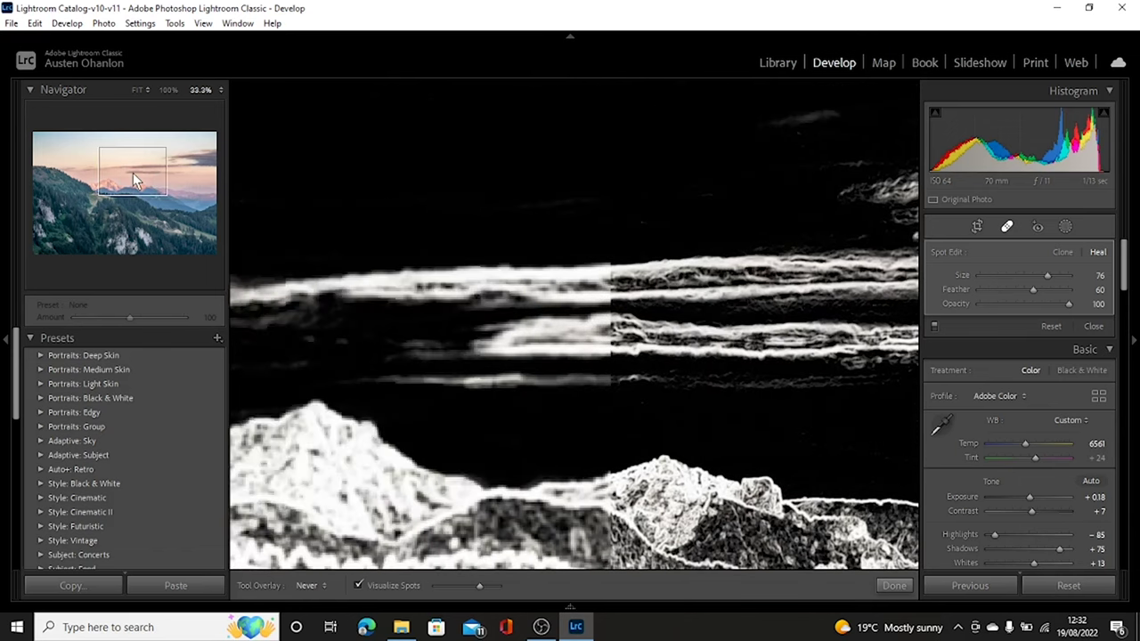
{"action": "left_click_drag", "start_coordinate": [133, 172], "coordinate": [94, 172]}
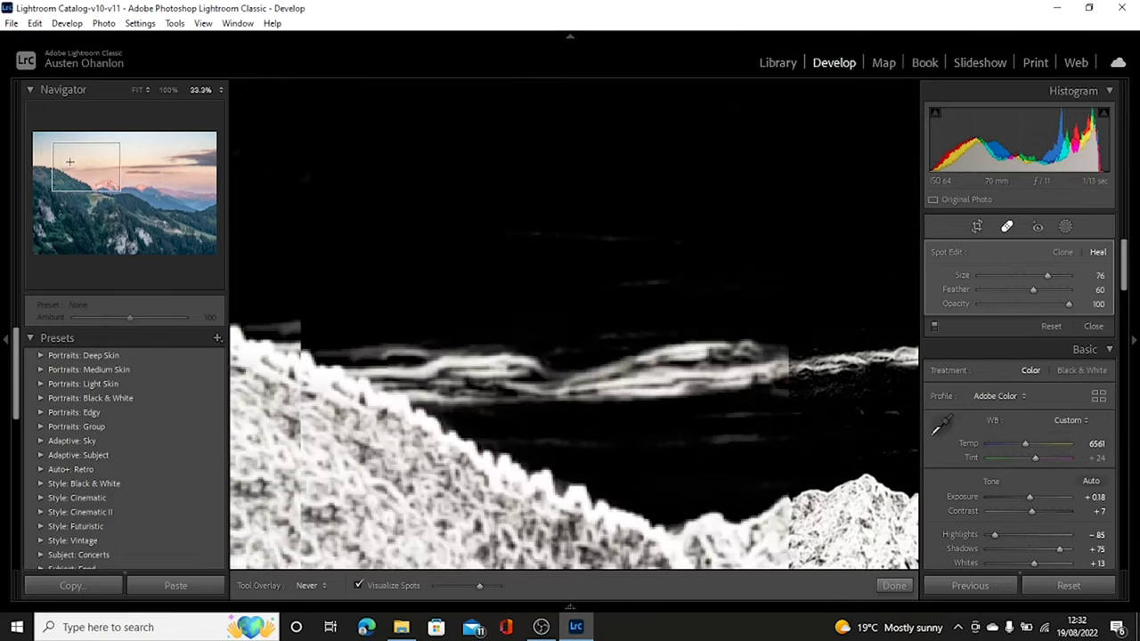
{"action": "key", "text": "q"}
{"action": "left_click", "coordinate": [705, 353]}
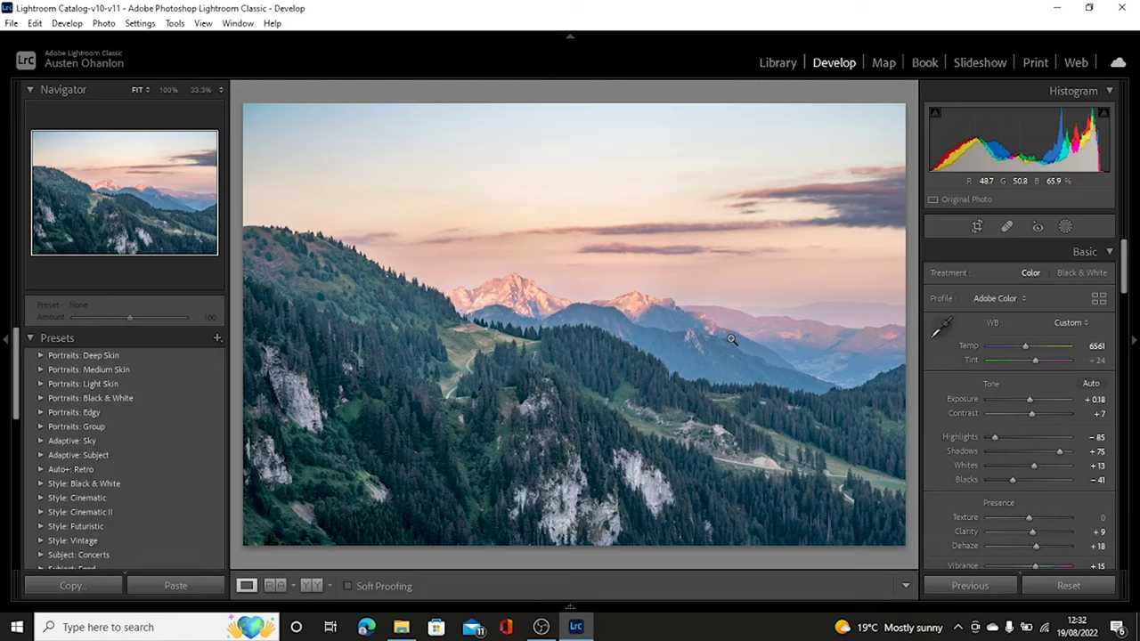
Step: Hide the left panel, enter Masking with Shift+W, and show the new-mask type list
{"action": "left_click", "coordinate": [7, 343]}
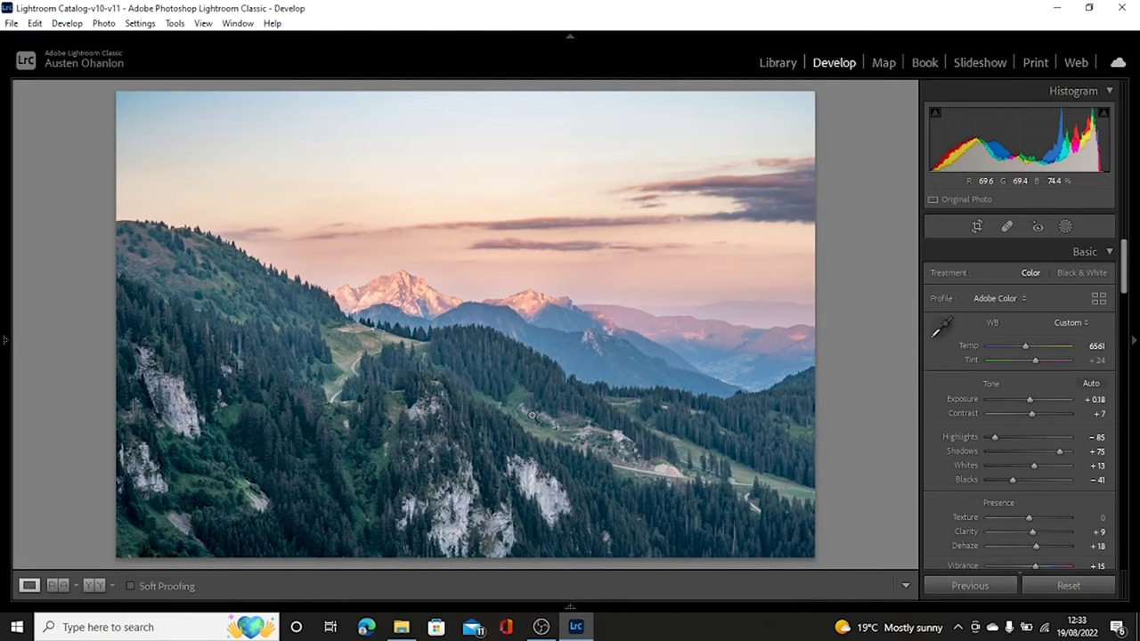
{"action": "key", "text": "shift+w"}
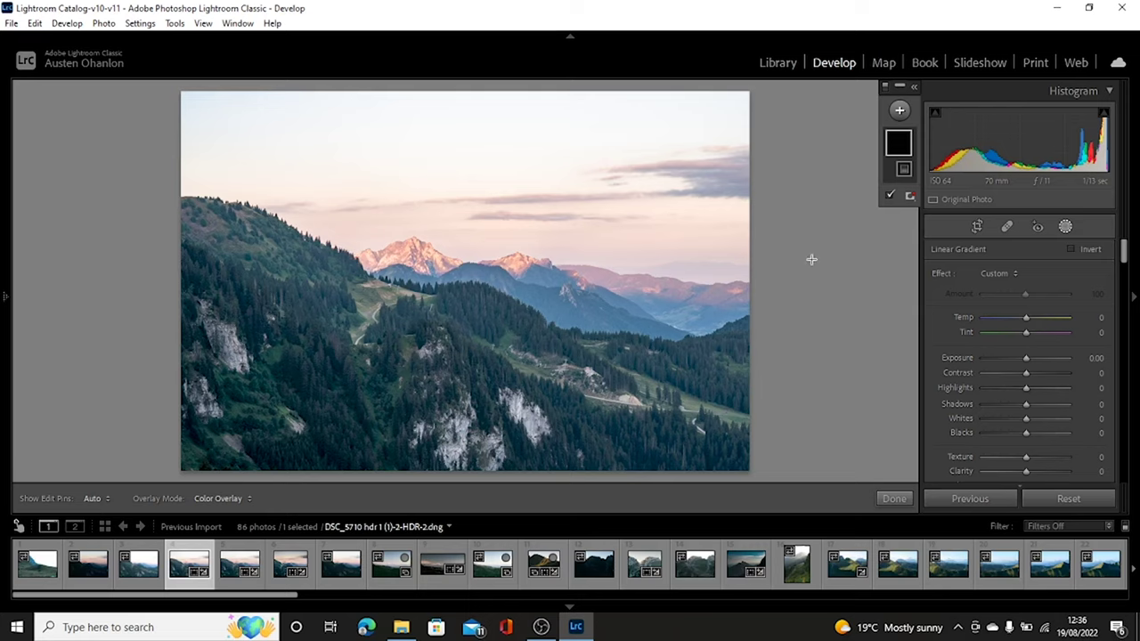
{"action": "left_click", "coordinate": [900, 111]}
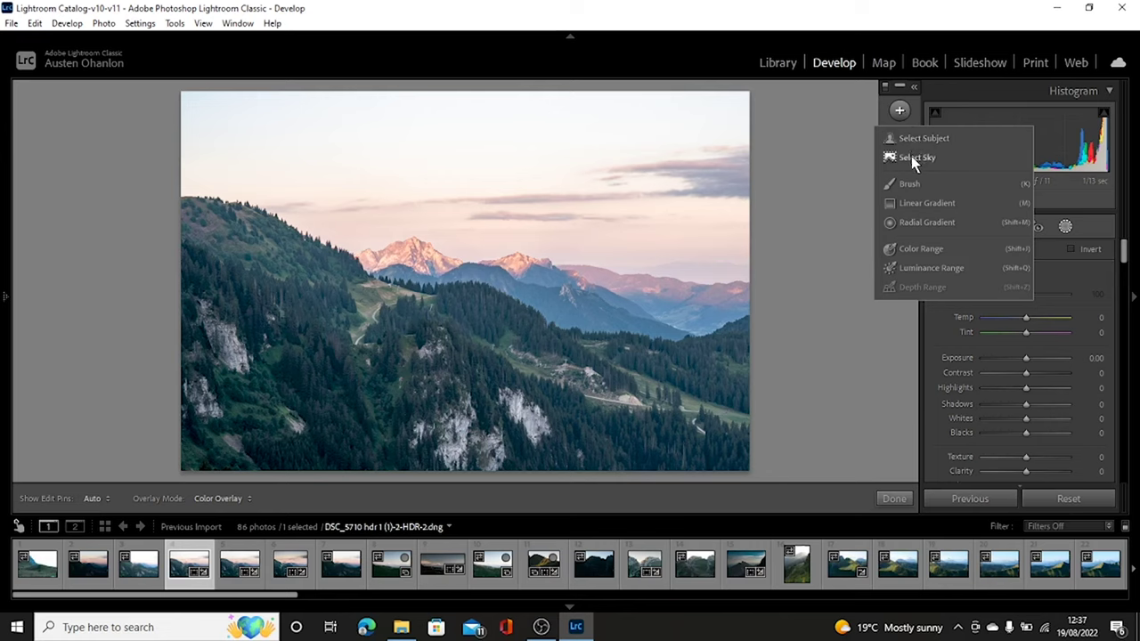
Step: Add a Select Sky mask and lower its Exposure to −0.57
{"action": "left_click", "coordinate": [910, 155]}
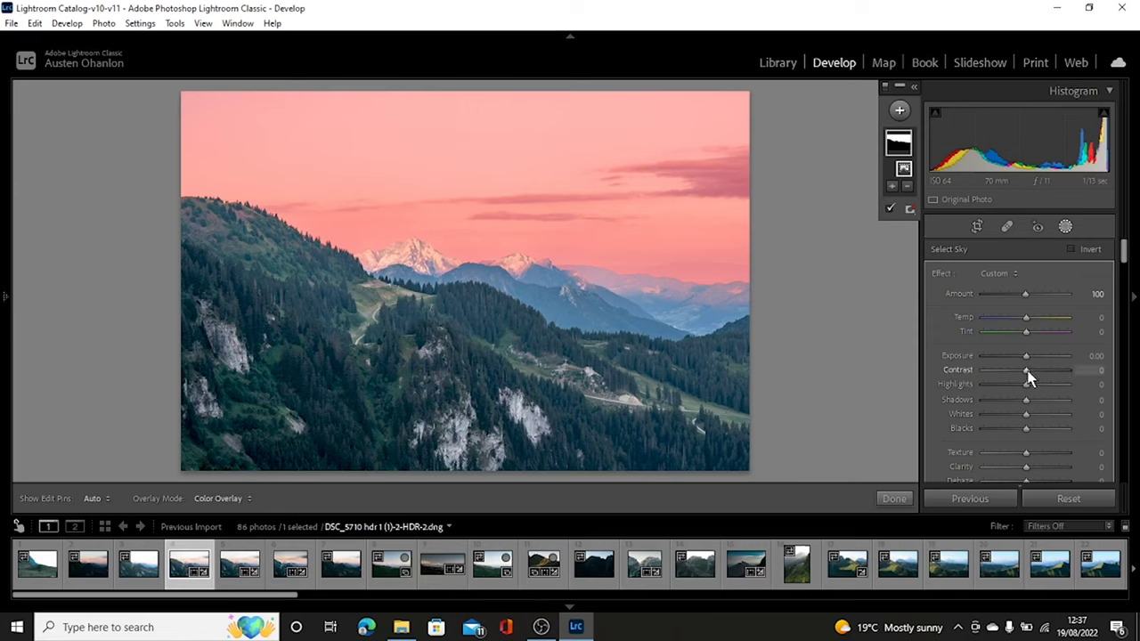
{"action": "left_click_drag", "start_coordinate": [1024, 355], "coordinate": [1019, 356]}
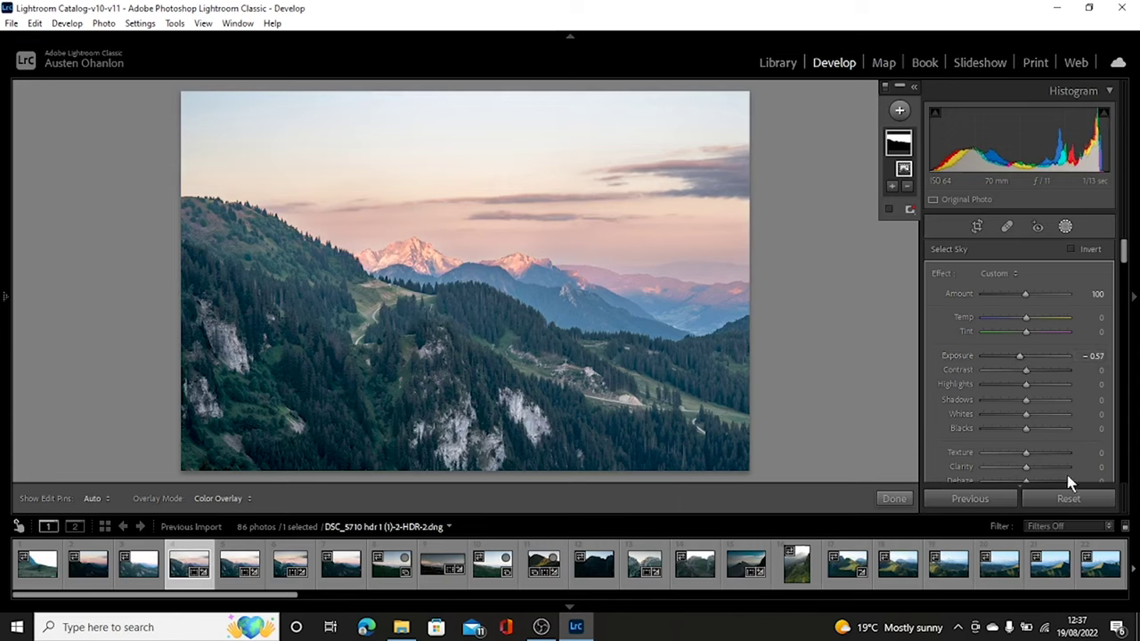
Step: Give the sky mask Dehaze 13 and Clarity 9, then close masking
{"action": "left_click_drag", "start_coordinate": [1125, 254], "coordinate": [1125, 268]}
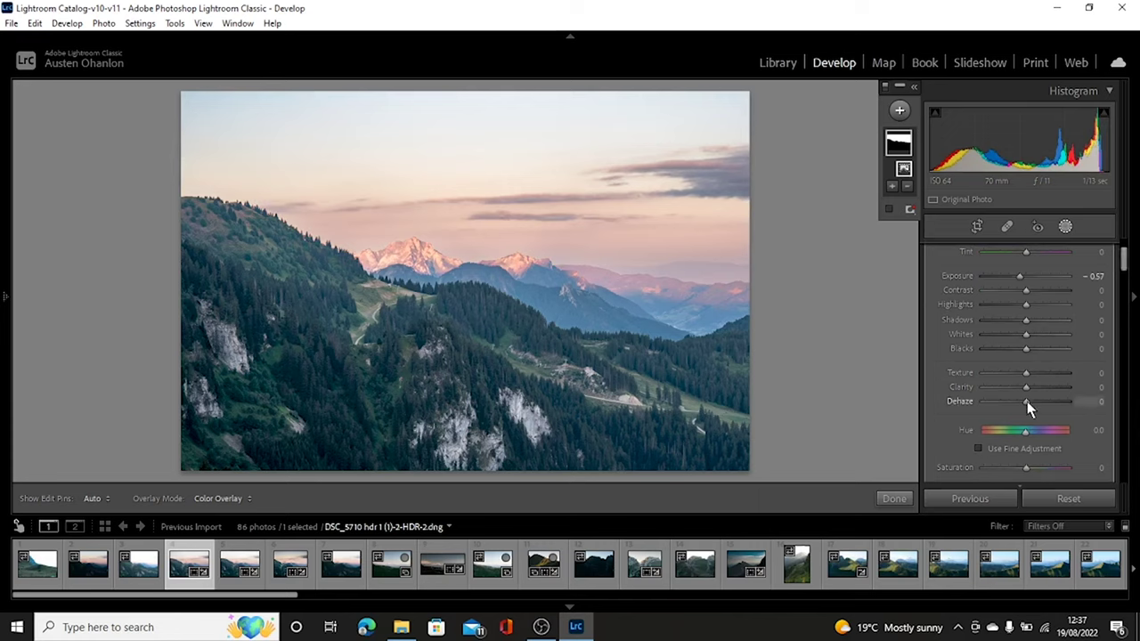
{"action": "left_click_drag", "start_coordinate": [1027, 401], "coordinate": [1038, 406]}
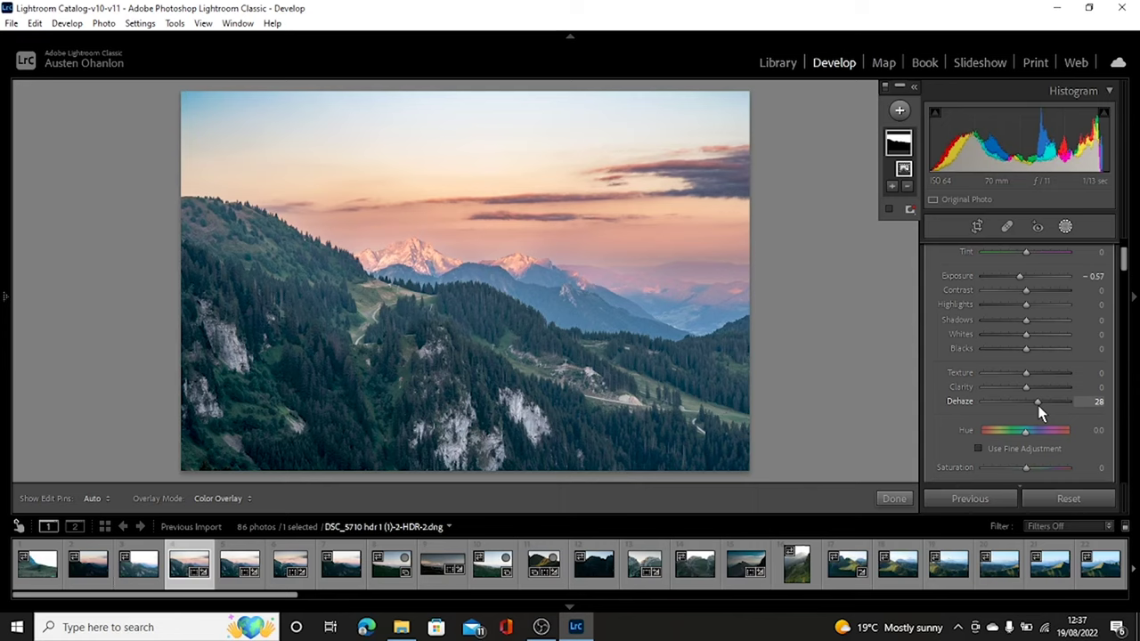
{"action": "left_click_drag", "start_coordinate": [1034, 406], "coordinate": [1030, 407]}
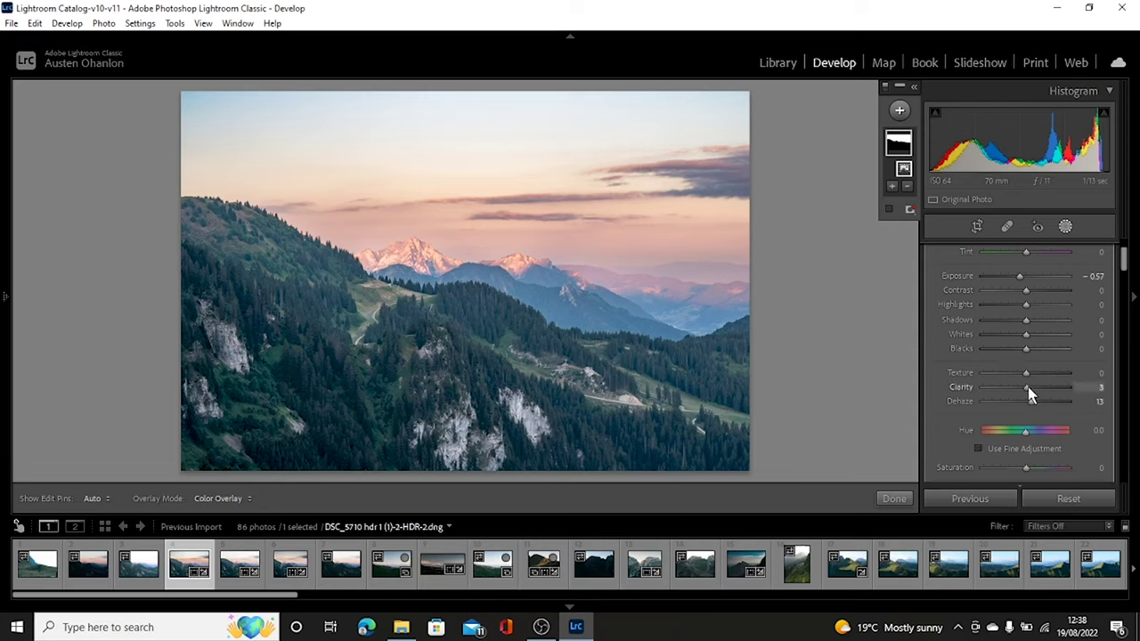
{"action": "left_click_drag", "start_coordinate": [1029, 389], "coordinate": [1032, 390]}
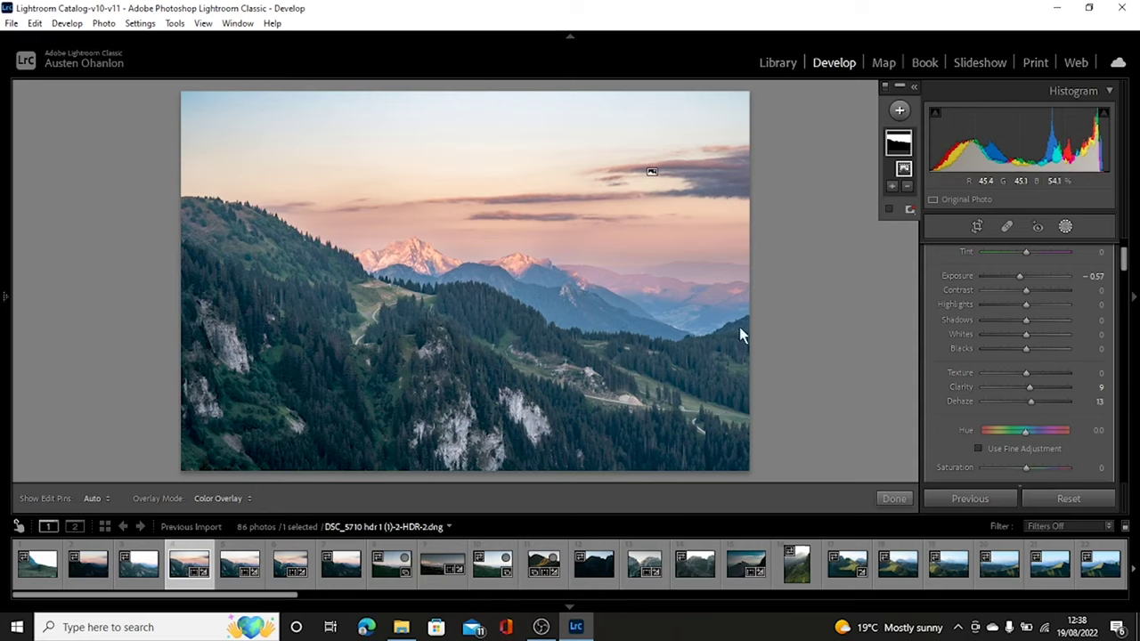
{"action": "left_click", "coordinate": [894, 499]}
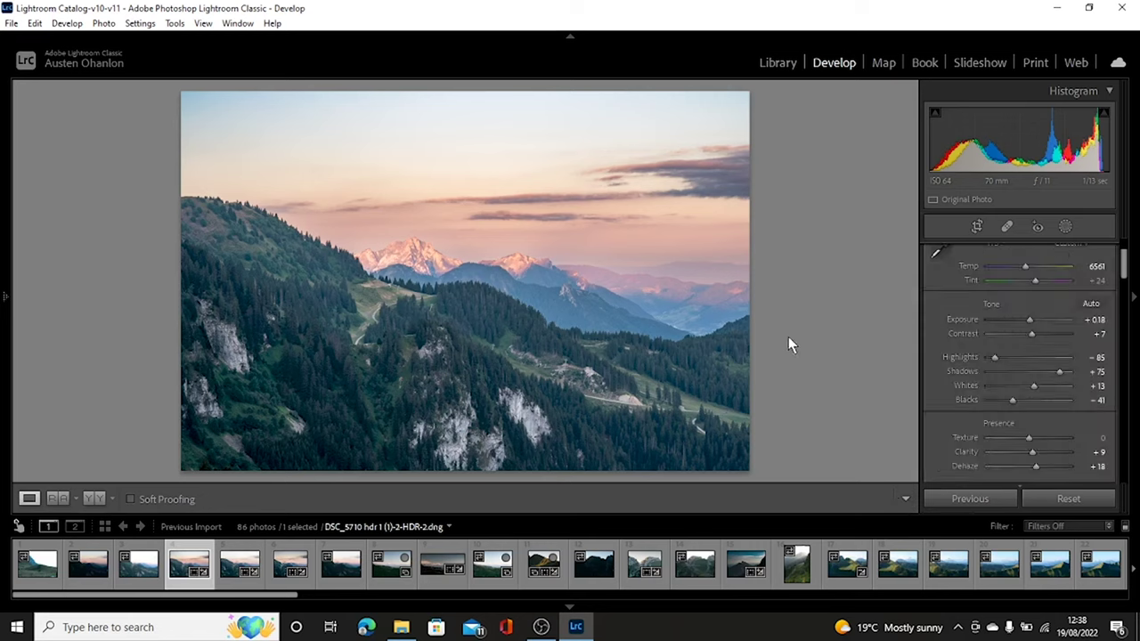
Step: Create a Linear Gradient mask running from the top edge of the frame down to the peaks
{"action": "key", "text": "m"}
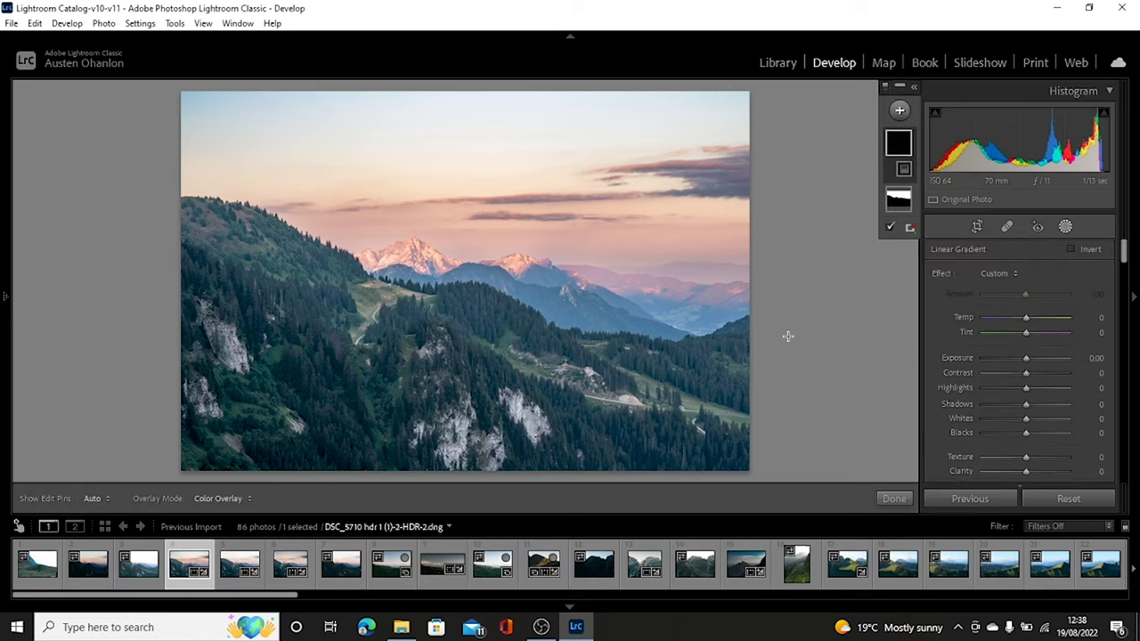
{"action": "left_click", "coordinate": [900, 111]}
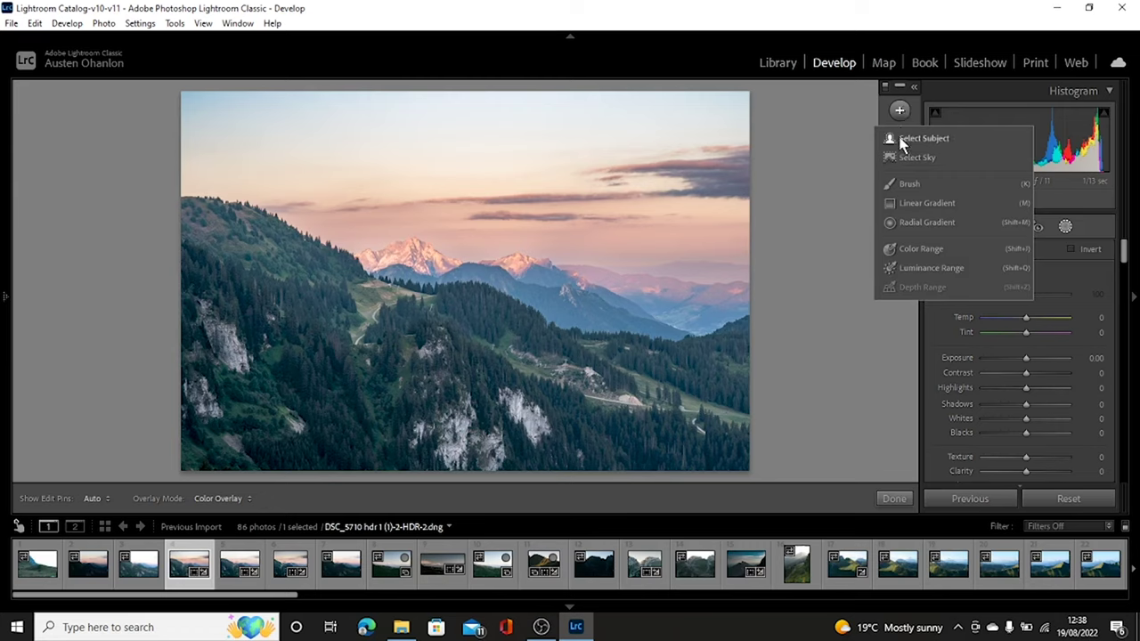
{"action": "left_click", "coordinate": [926, 204]}
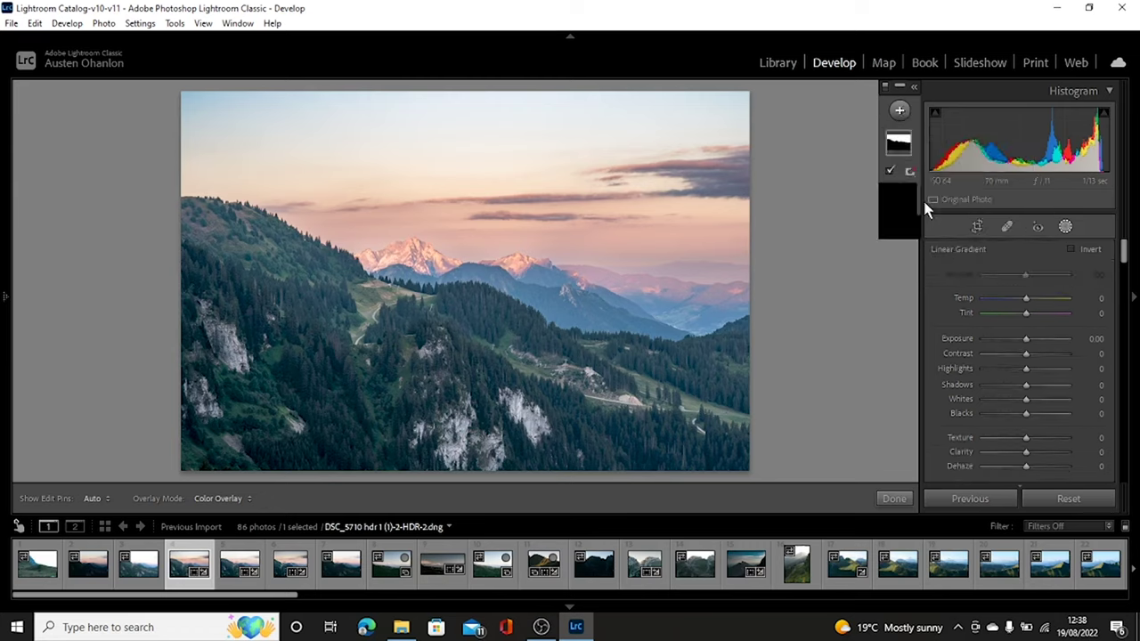
{"action": "left_click_drag", "start_coordinate": [560, 158], "coordinate": [397, 86]}
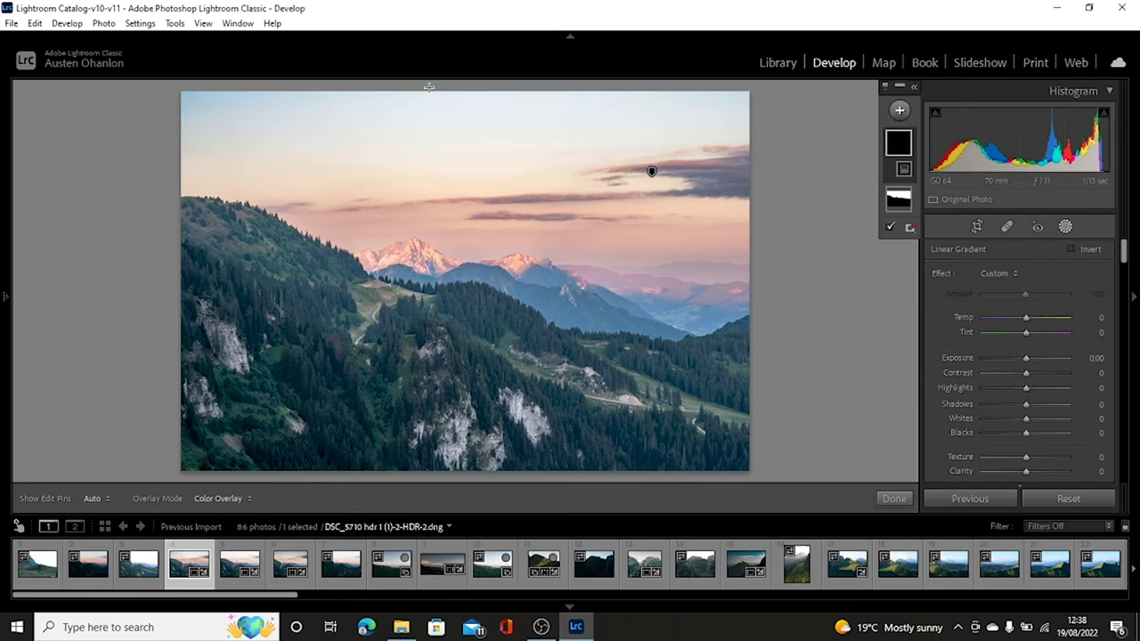
{"action": "left_click_drag", "start_coordinate": [428, 86], "coordinate": [428, 286]}
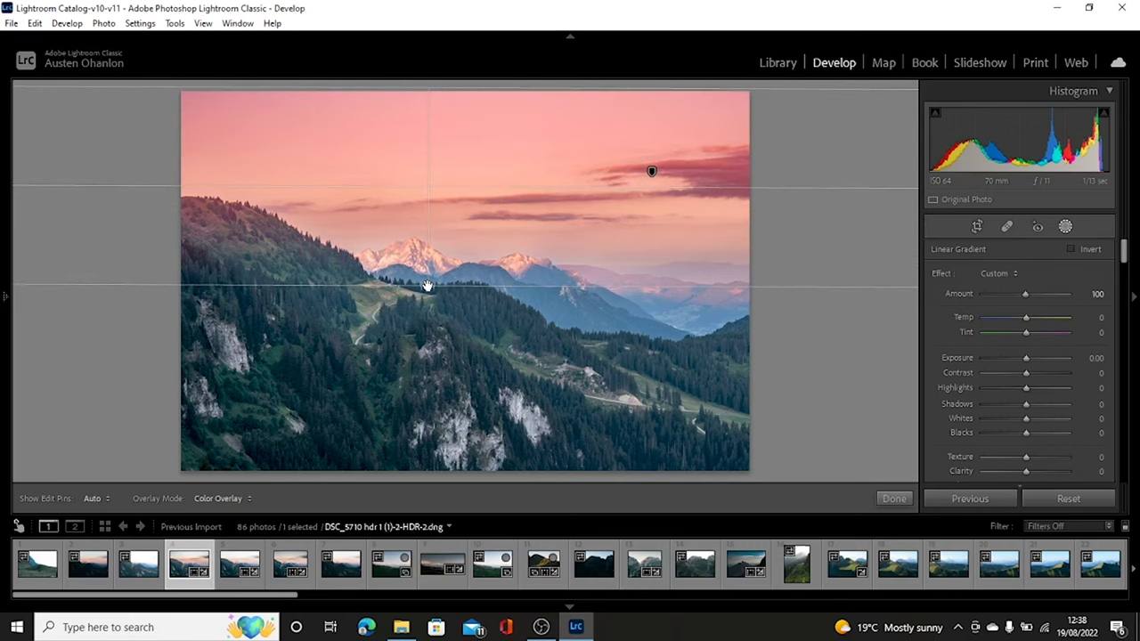
{"action": "left_click_drag", "start_coordinate": [427, 286], "coordinate": [428, 286]}
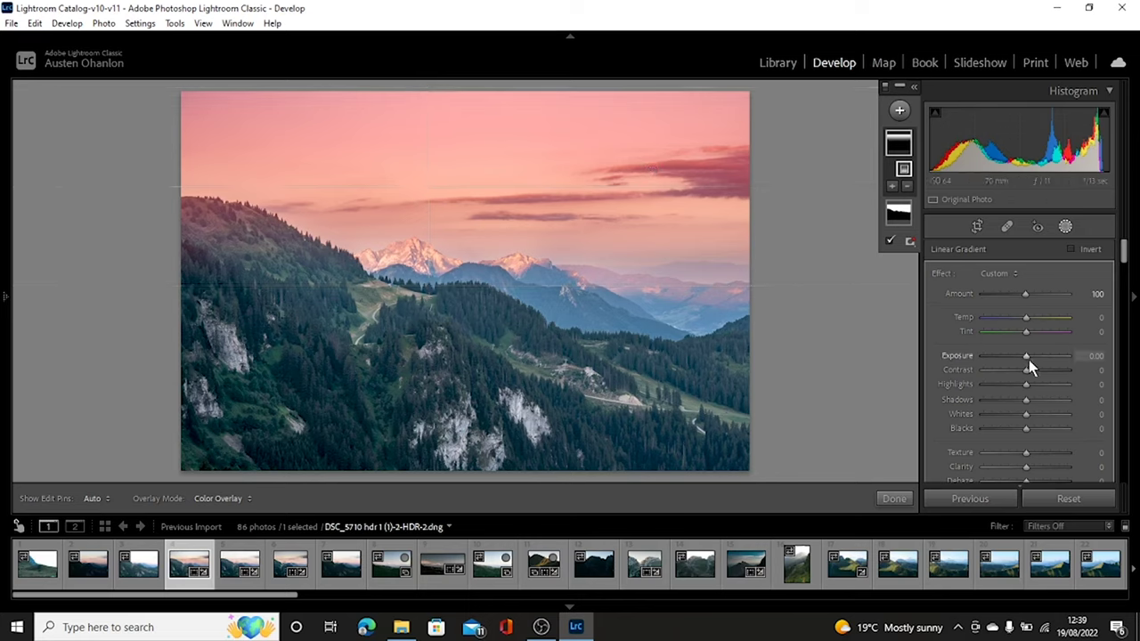
Step: Set the gradient's Exposure to −0.64 to darken the upper sky, then close masking
{"action": "left_click_drag", "start_coordinate": [1026, 357], "coordinate": [988, 360]}
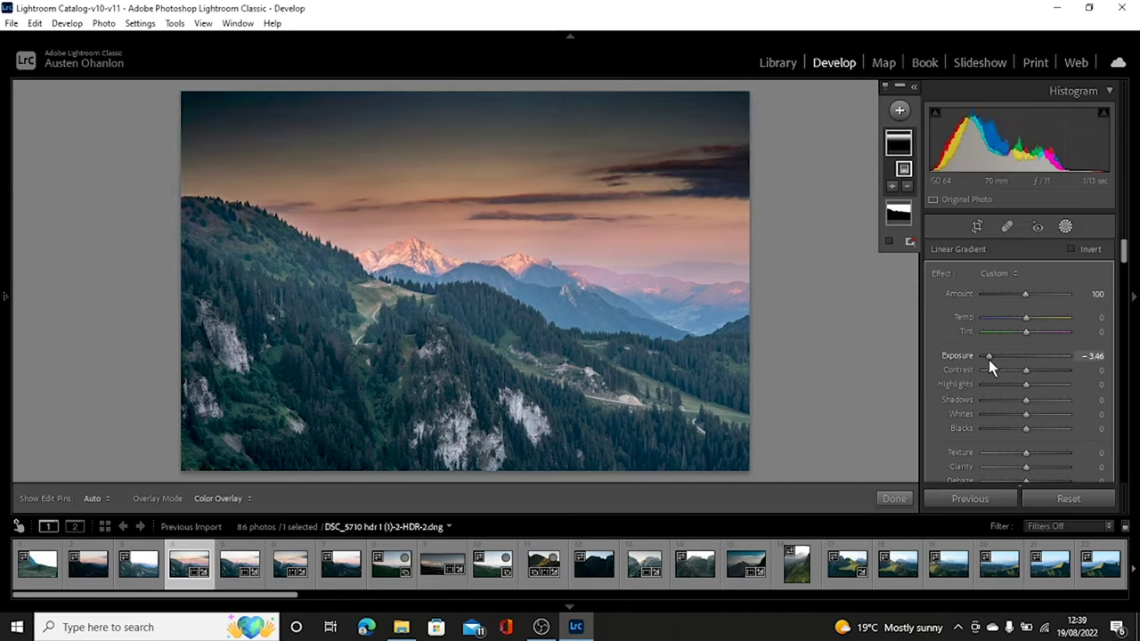
{"action": "mouse_move", "coordinate": [513, 95]}
{"action": "left_click_drag", "start_coordinate": [988, 356], "coordinate": [1019, 359]}
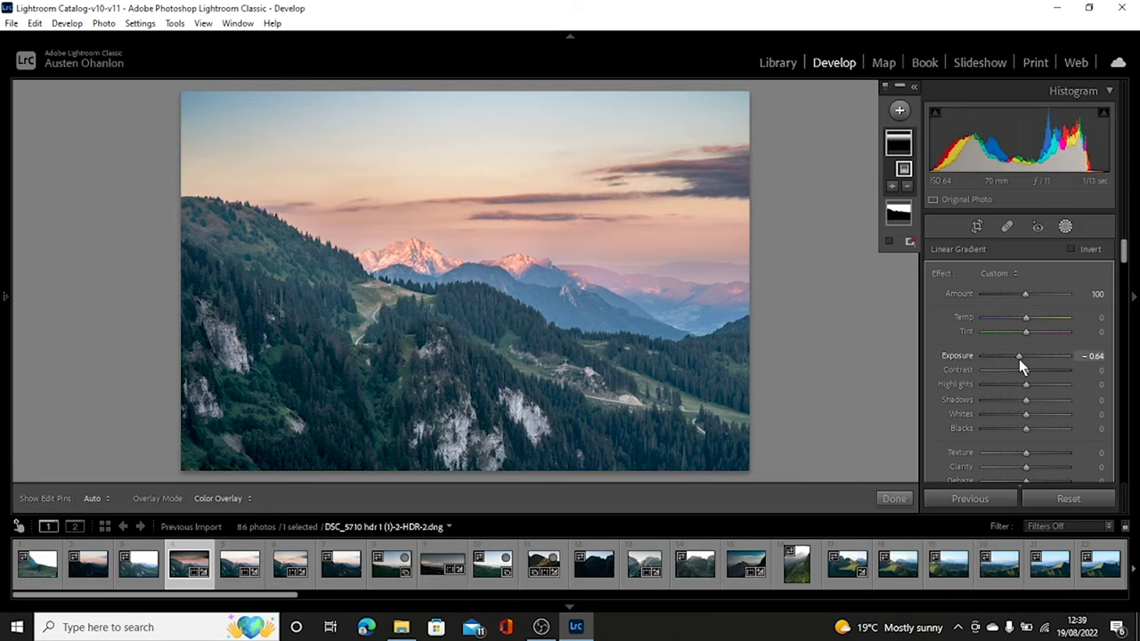
{"action": "left_click_drag", "start_coordinate": [1019, 359], "coordinate": [1017, 360]}
{"action": "left_click_drag", "start_coordinate": [1019, 369], "coordinate": [1019, 364]}
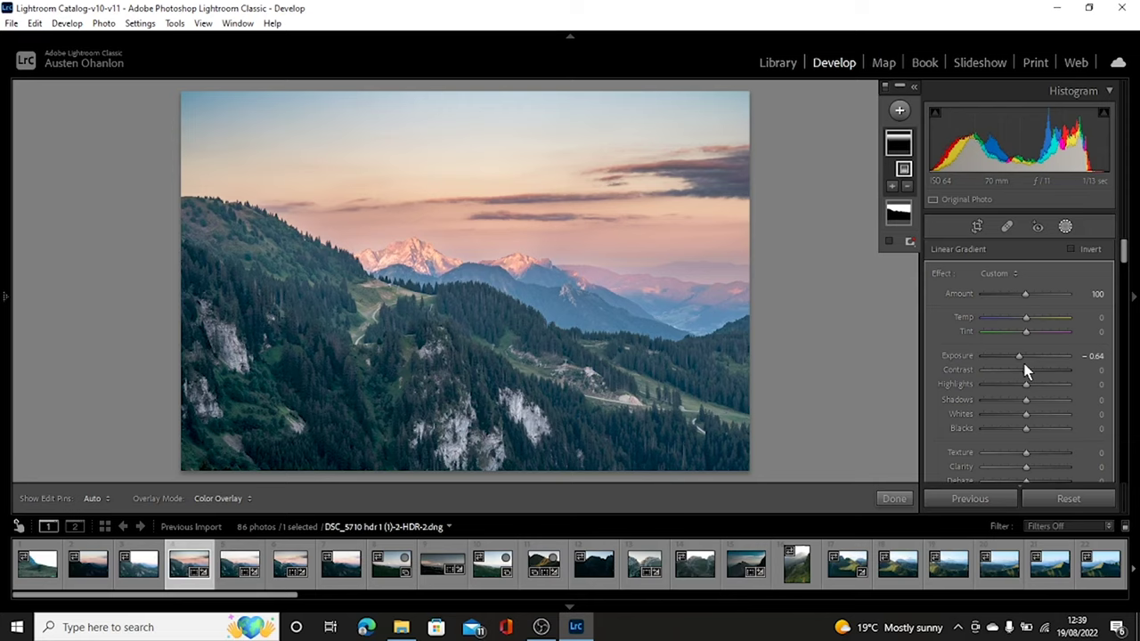
{"action": "left_click", "coordinate": [896, 499]}
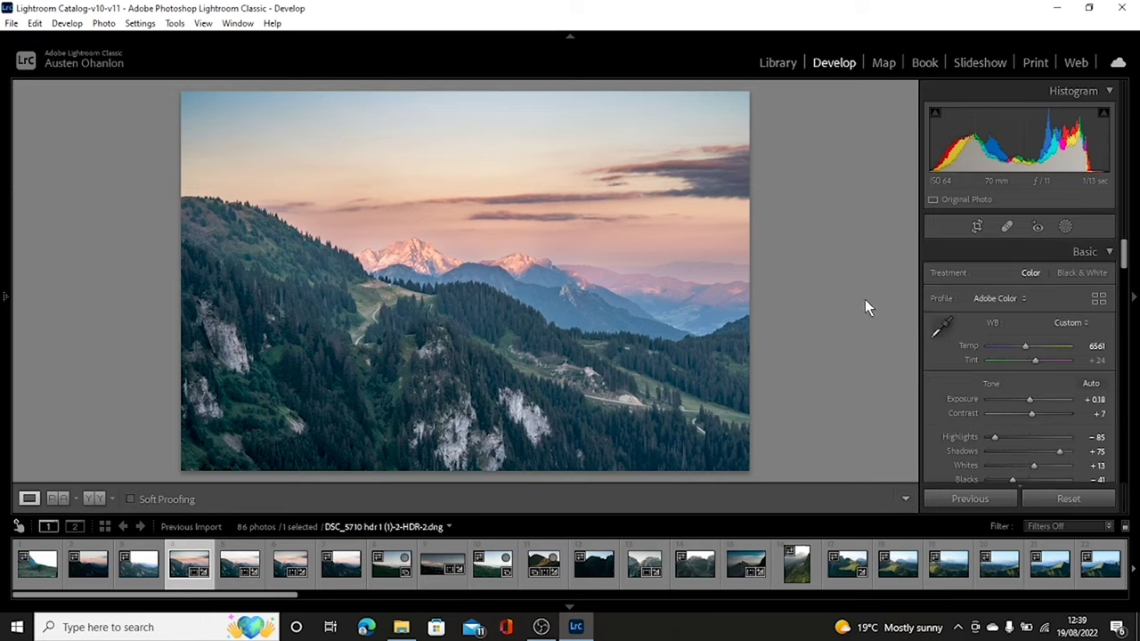
Step: Add a Luminance Range mask sampled from the forested hillside, giving a 1/26–46/71 range
{"action": "key", "text": "m"}
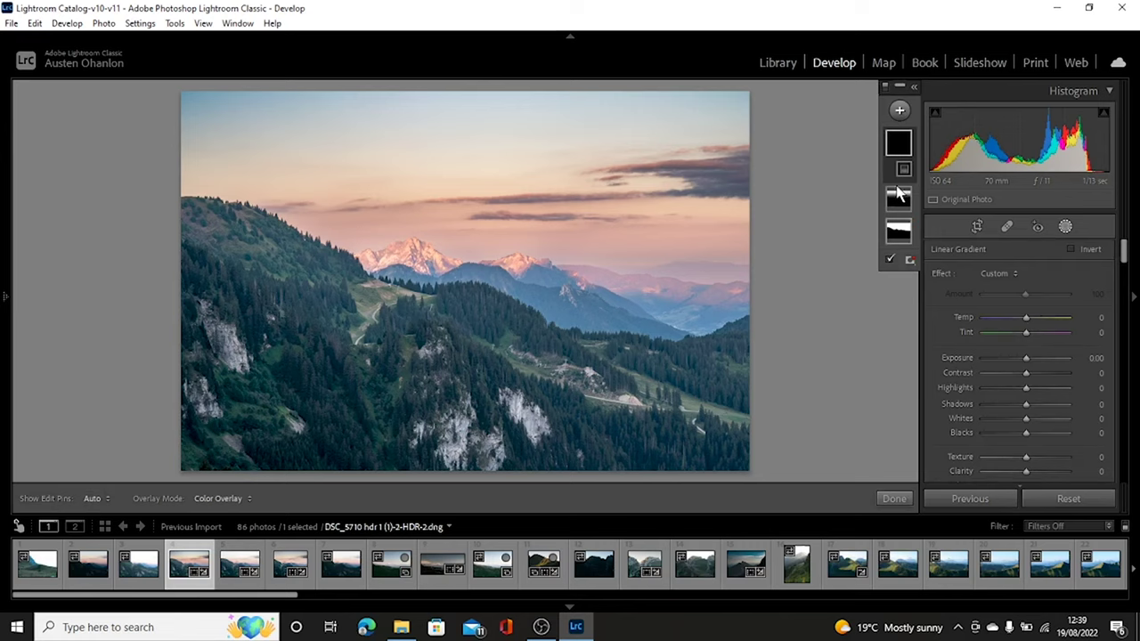
{"action": "left_click", "coordinate": [899, 112]}
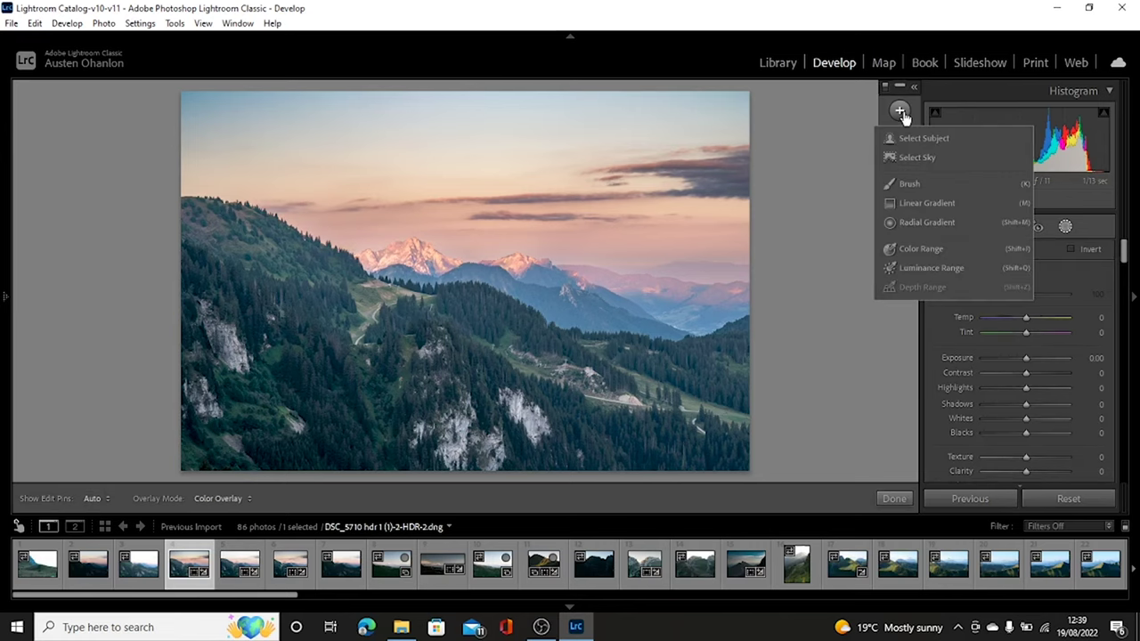
{"action": "left_click", "coordinate": [920, 266]}
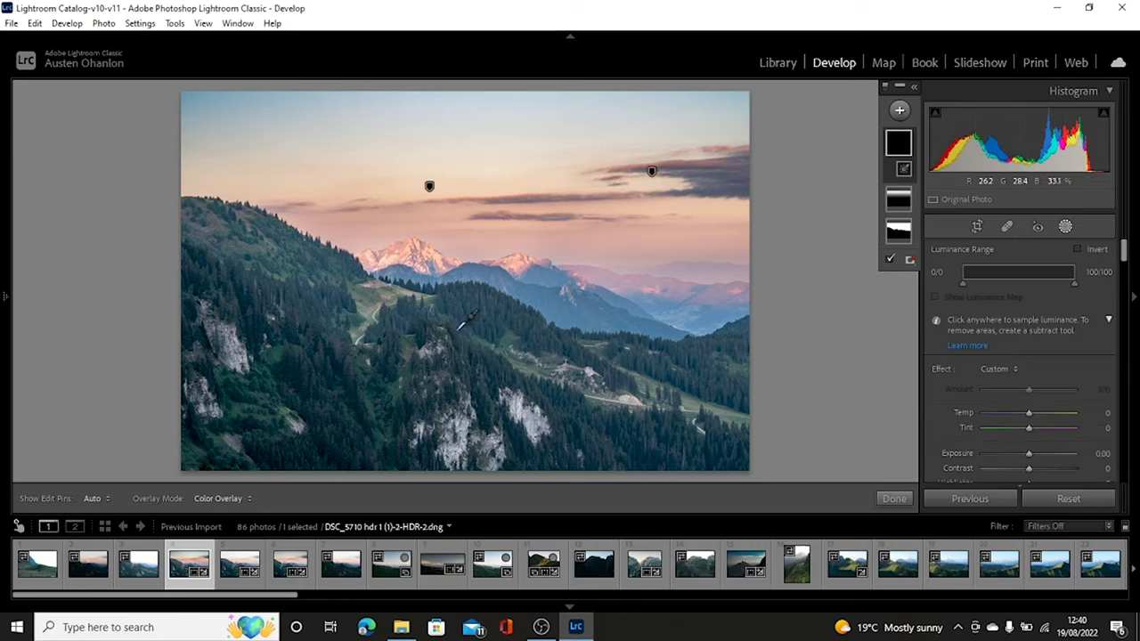
{"action": "left_click", "coordinate": [458, 329]}
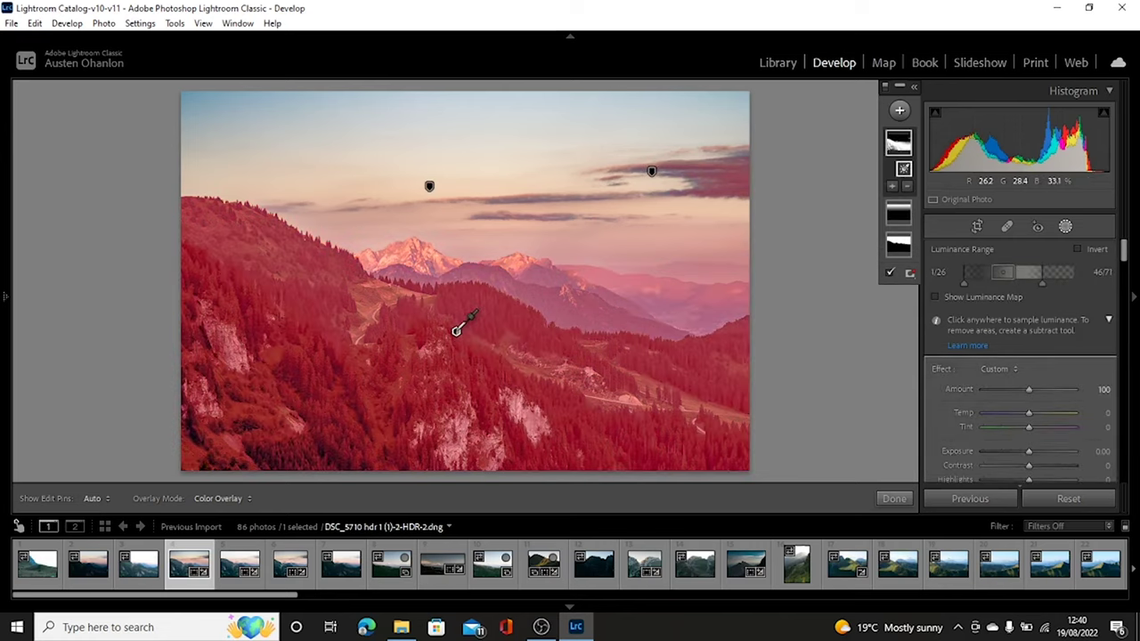
Step: Move the luminance range handles to 0/36 and 46/53, excluding the mountains and sky
{"action": "left_click_drag", "start_coordinate": [965, 283], "coordinate": [972, 286]}
{"action": "left_click_drag", "start_coordinate": [982, 291], "coordinate": [999, 293]}
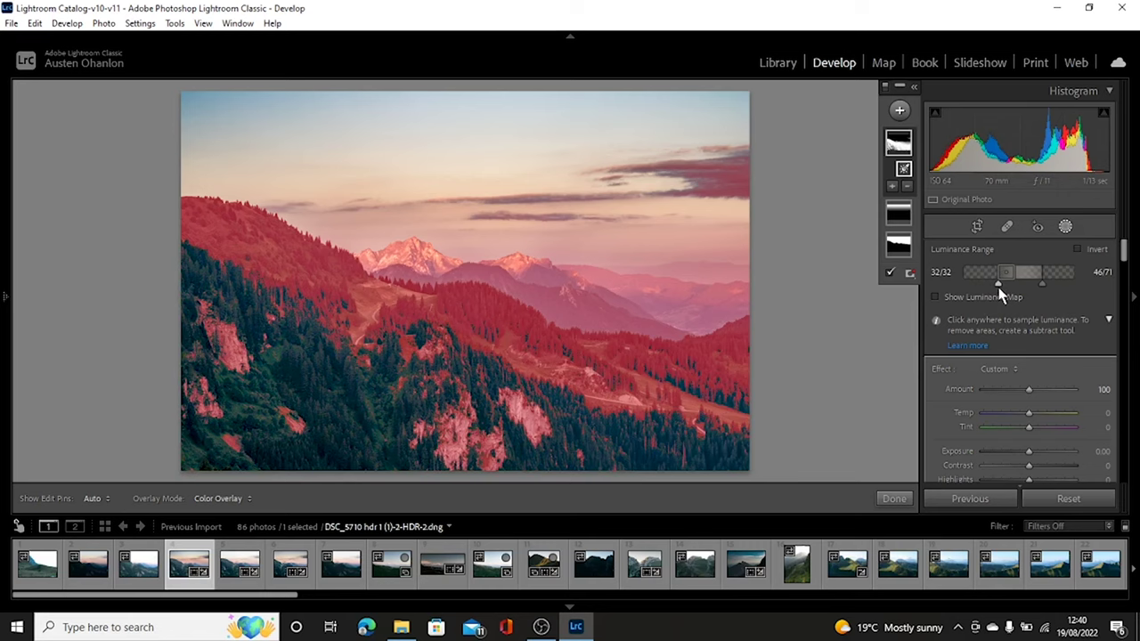
{"action": "left_click_drag", "start_coordinate": [1002, 295], "coordinate": [1003, 295]}
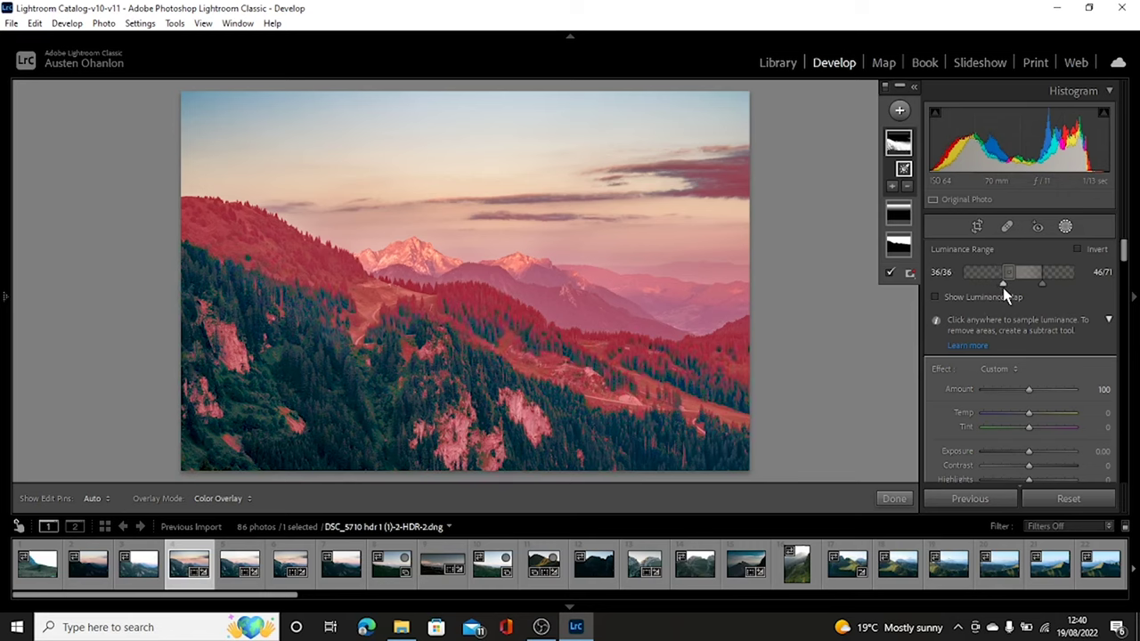
{"action": "left_click_drag", "start_coordinate": [1003, 288], "coordinate": [962, 289]}
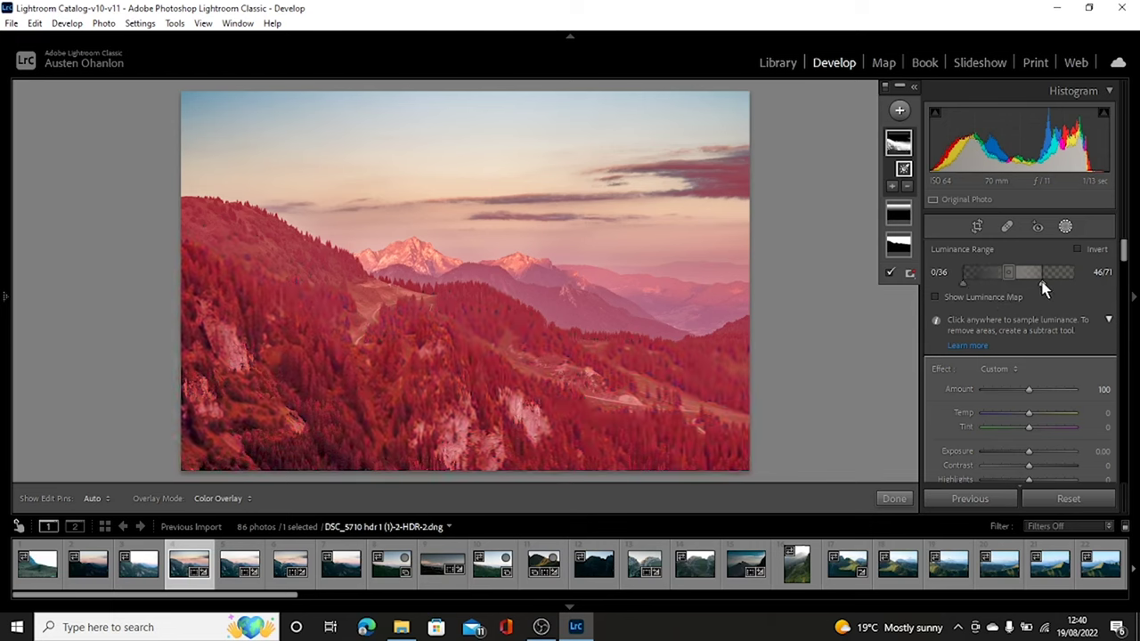
{"action": "mouse_move", "coordinate": [1041, 285]}
{"action": "left_mouse_down"}
{"action": "mouse_move", "coordinate": [1018, 285]}
{"action": "mouse_move", "coordinate": [1032, 286]}
{"action": "left_mouse_up"}
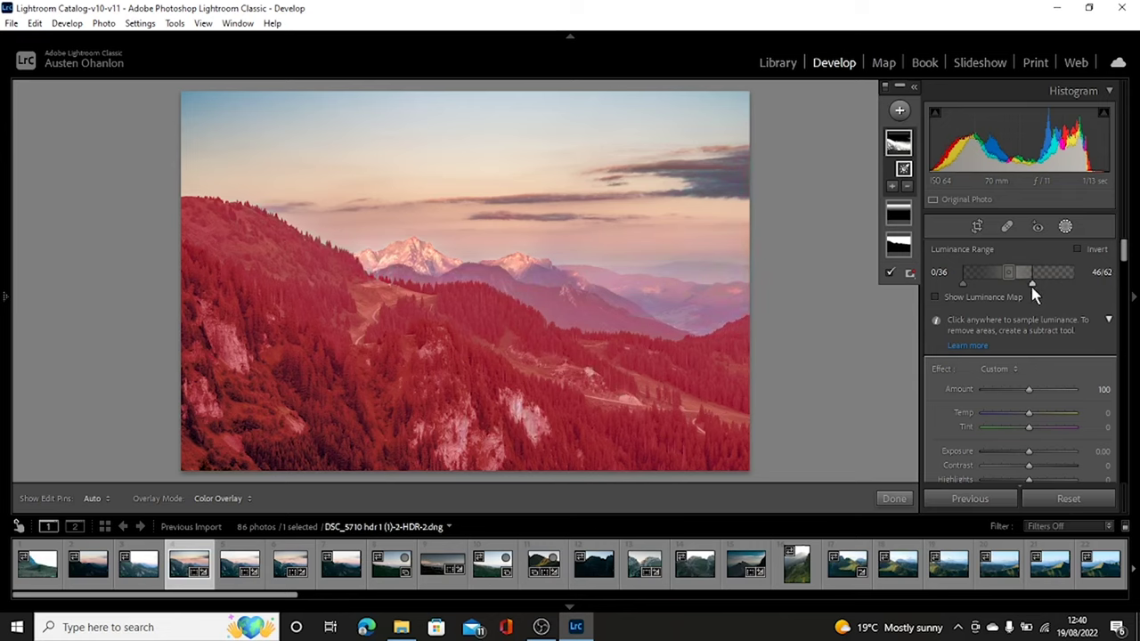
{"action": "left_click_drag", "start_coordinate": [1031, 286], "coordinate": [1020, 289]}
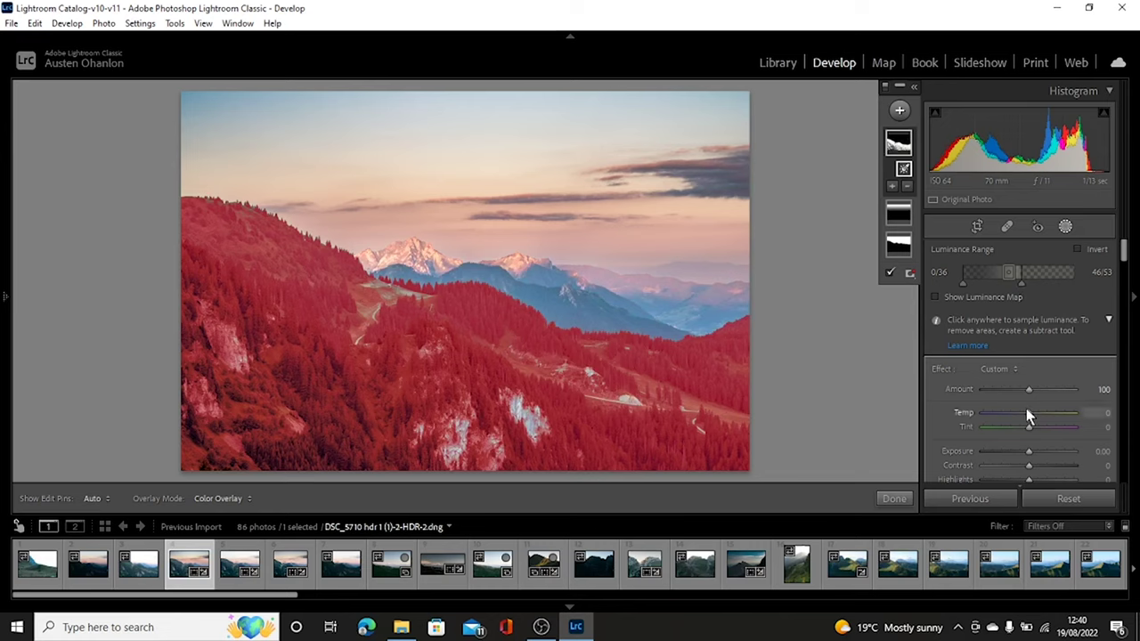
{"action": "scroll", "coordinate": [1026, 408], "scroll_direction": "down", "scroll_amount": 2}
Step: Set the forest luminance mask's Clarity to 52
{"action": "scroll", "coordinate": [1025, 408], "scroll_direction": "down", "scroll_amount": 2}
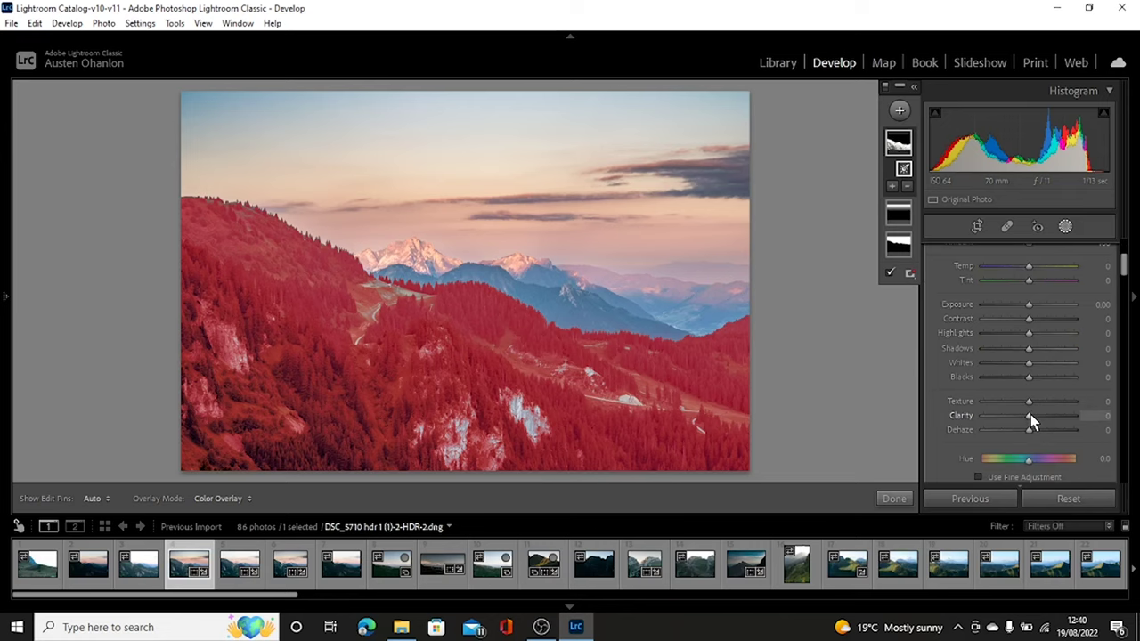
{"action": "left_click_drag", "start_coordinate": [1029, 418], "coordinate": [1050, 415]}
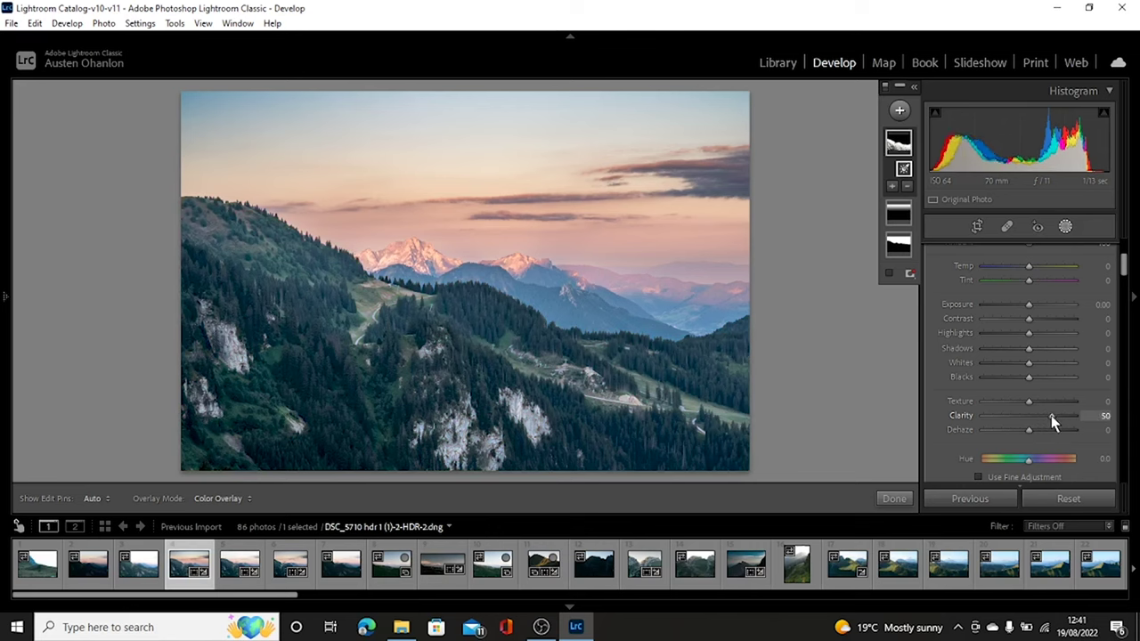
{"action": "mouse_move", "coordinate": [1050, 415]}
{"action": "left_mouse_down"}
{"action": "mouse_move", "coordinate": [1063, 417]}
{"action": "mouse_move", "coordinate": [1045, 419]}
{"action": "left_mouse_up"}
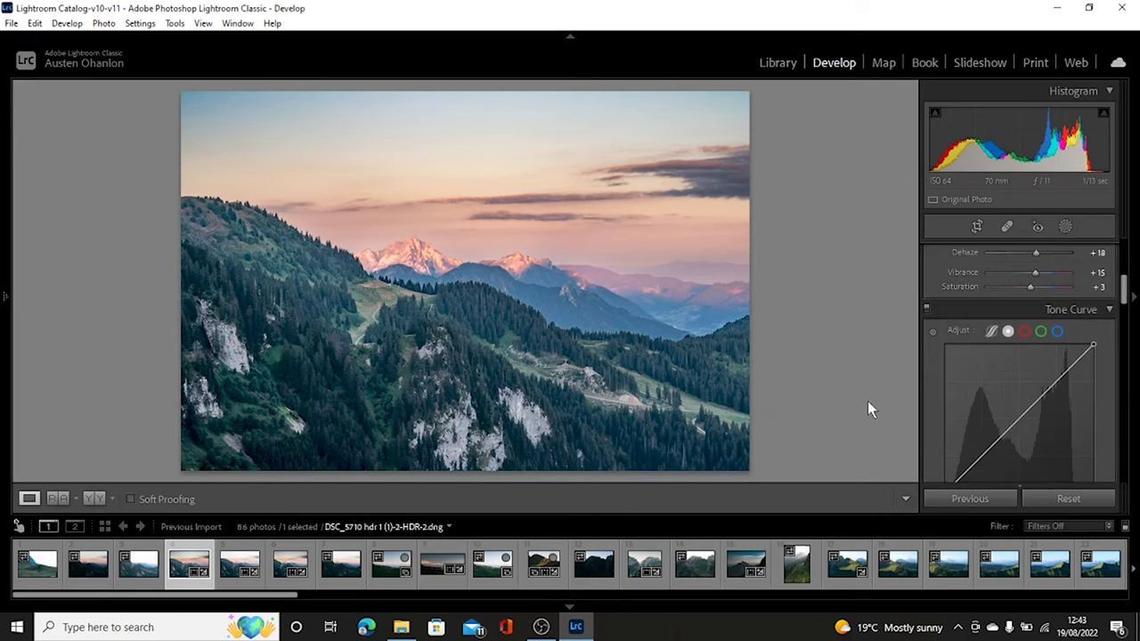